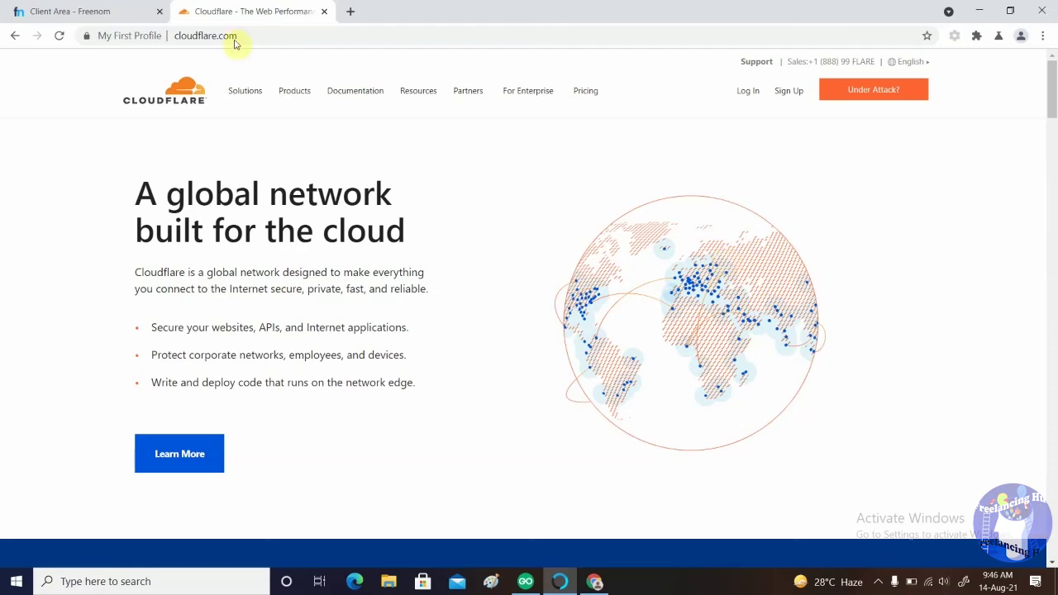
# Open the Cloudflare sign-up page from the Cloudflare home page
pyautogui.click(297, 35)
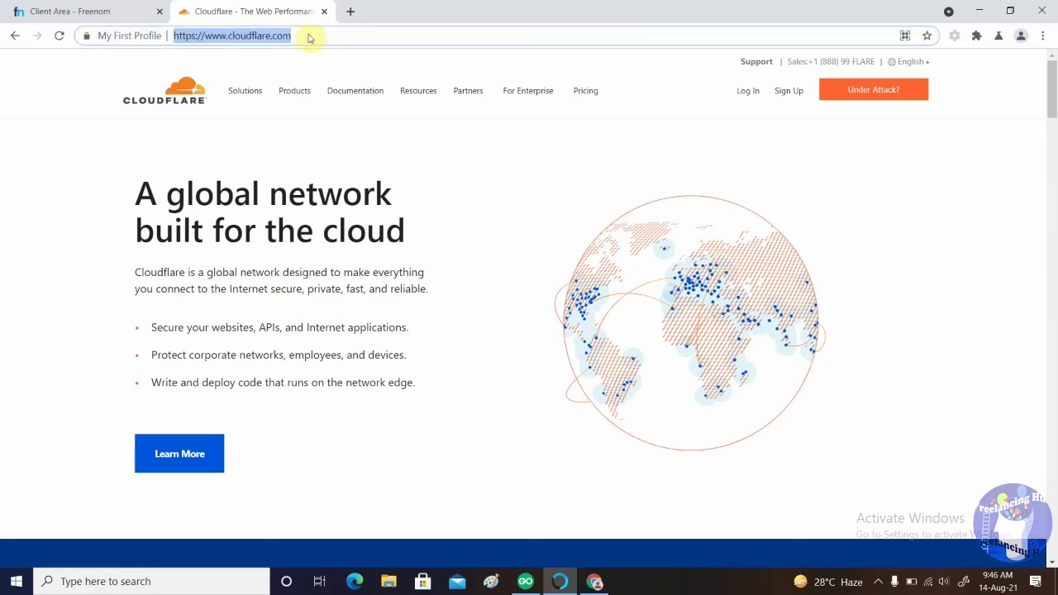
pyautogui.click(793, 98)
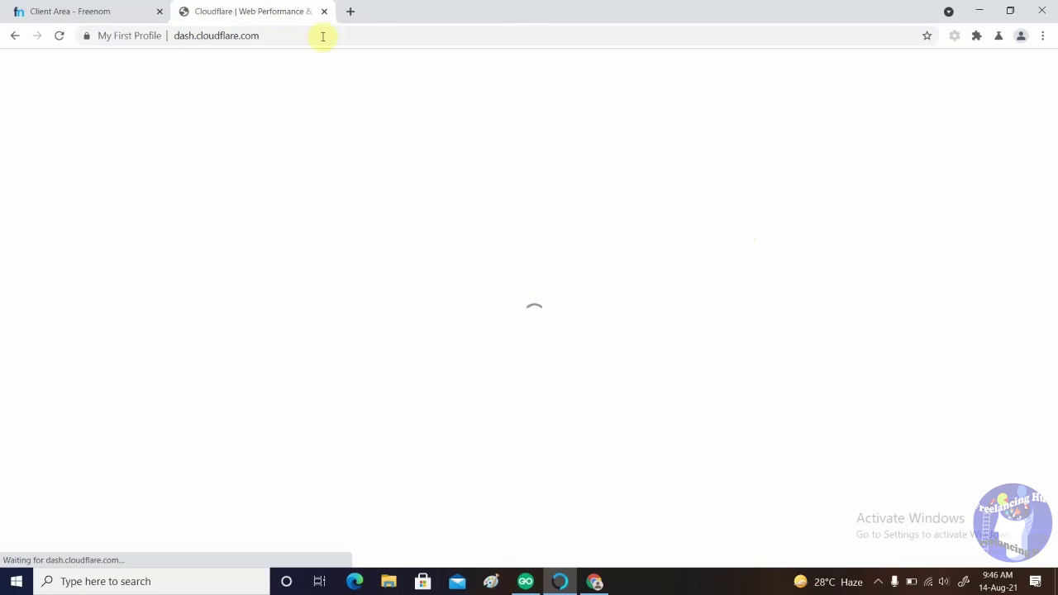
pyautogui.click(355, 41)
pyautogui.click(354, 40)
# Reload the Freenom client area and the Cloudflare sign-up page, and close the sign-up page
pyautogui.click(124, 10)
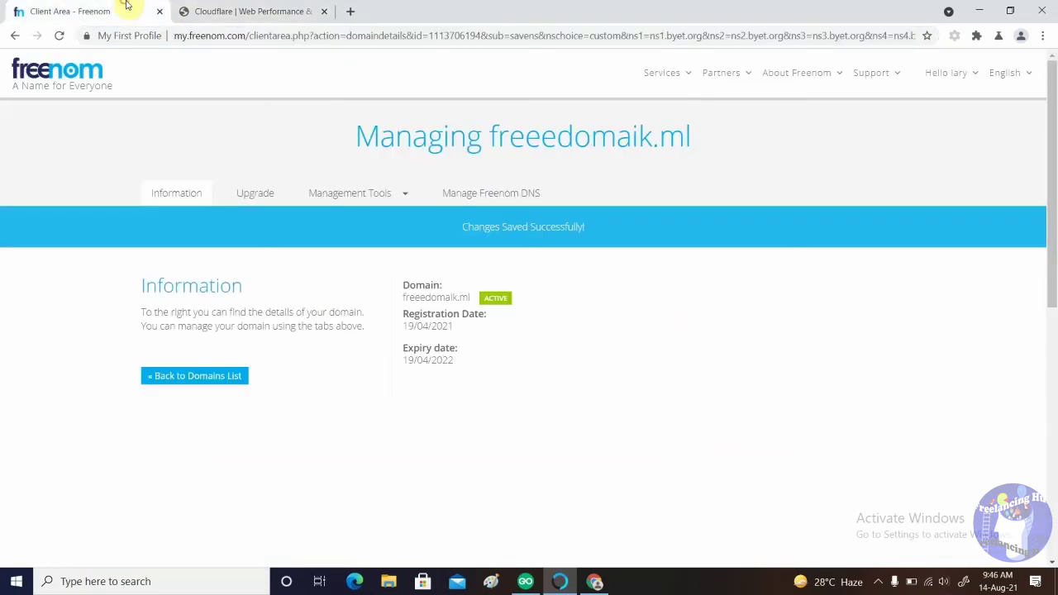
pyautogui.click(61, 37)
pyautogui.click(202, 10)
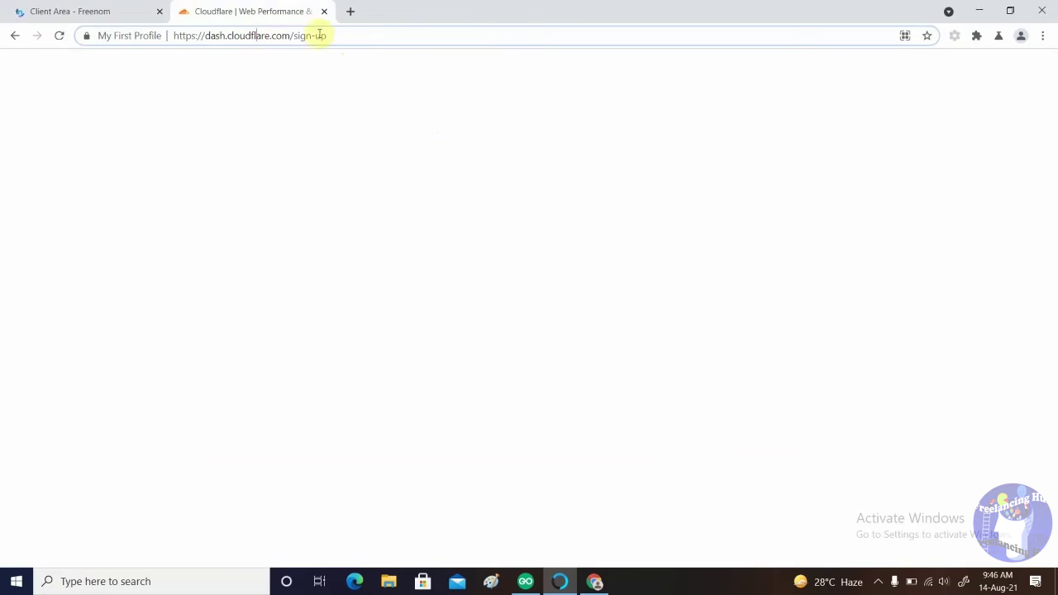
pyautogui.click(58, 36)
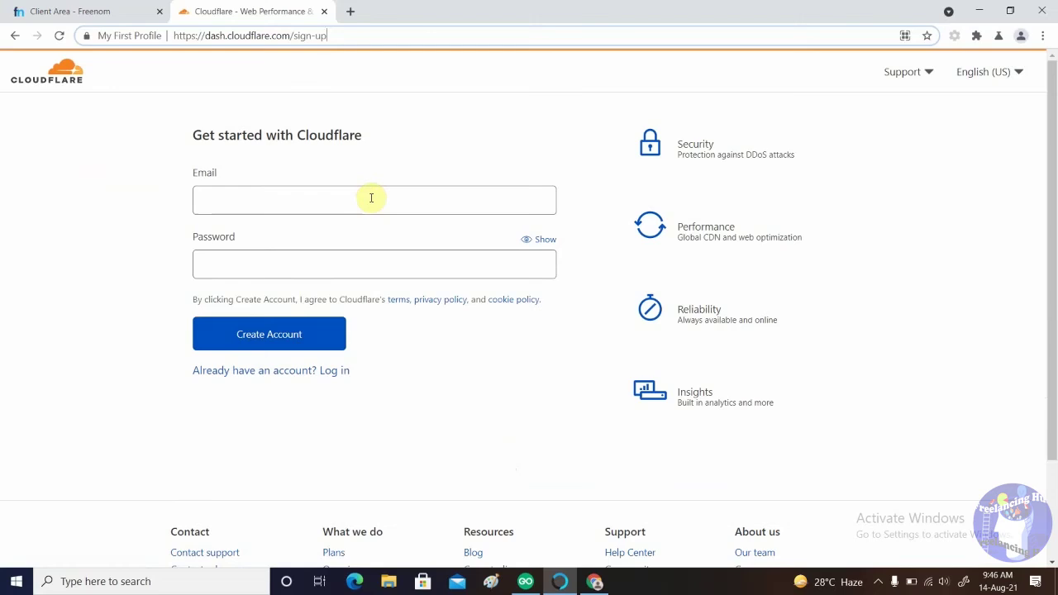
pyautogui.click(324, 13)
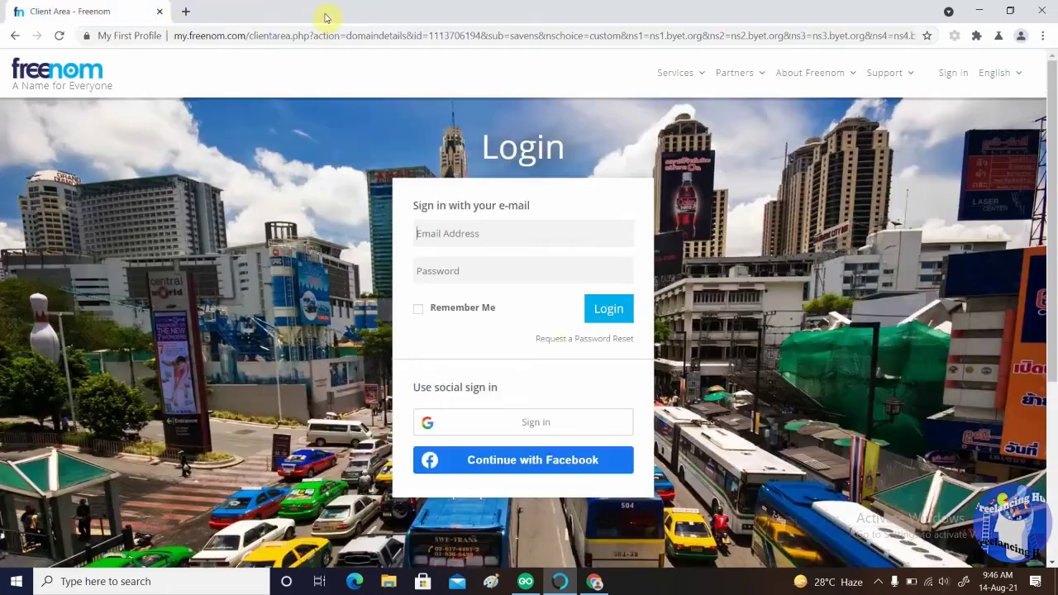
# Log in to Freenom with the account e-mail and password, and dismiss the browser's offer to save the password
pyautogui.click(491, 231)
pyautogui.click(475, 266)
pyautogui.click(481, 271)
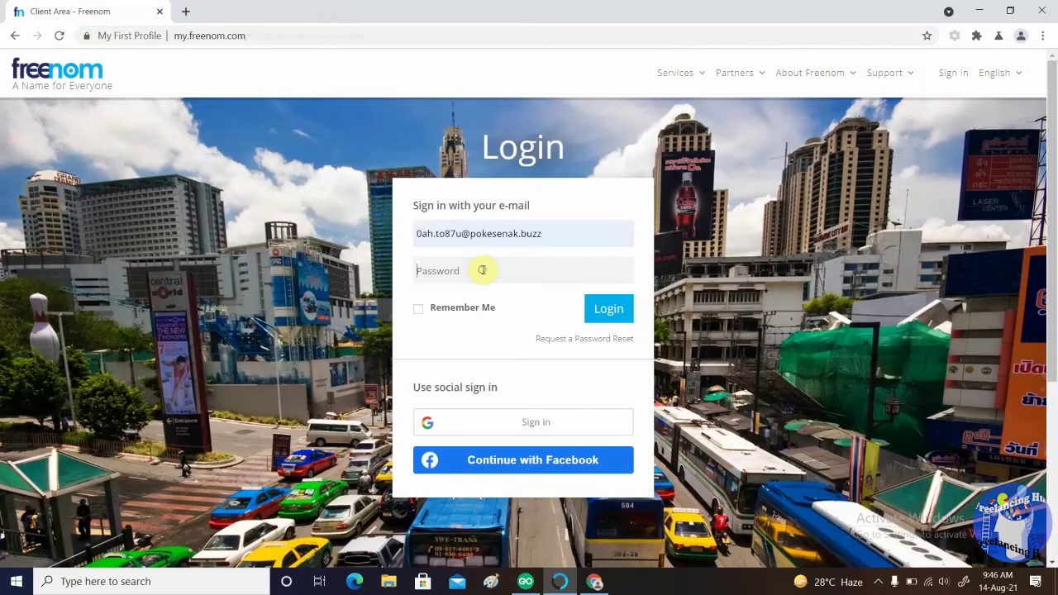
pyautogui.write('*************')
pyautogui.press('Return')
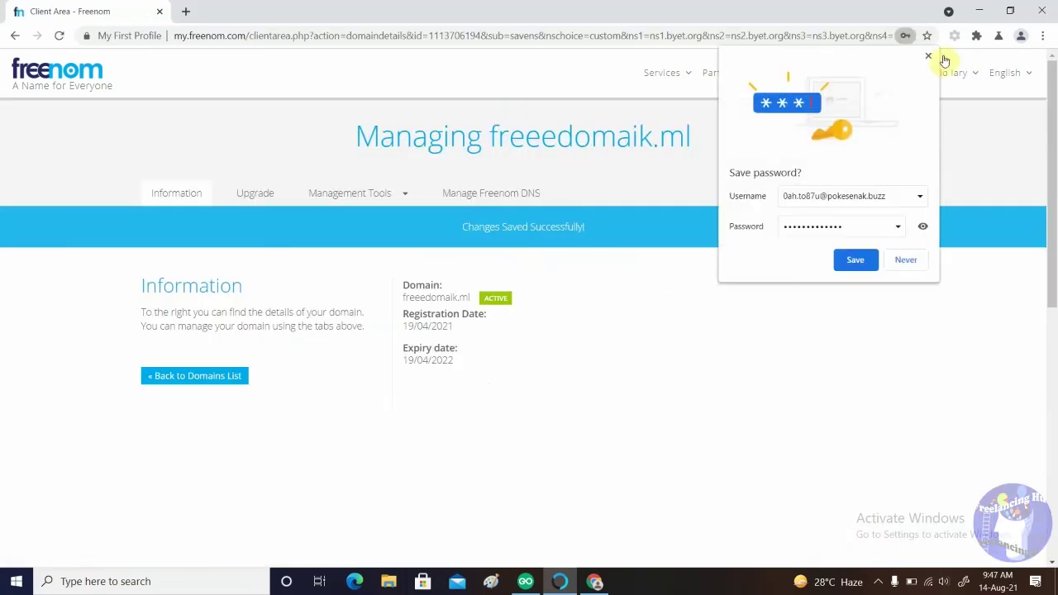
pyautogui.click(928, 57)
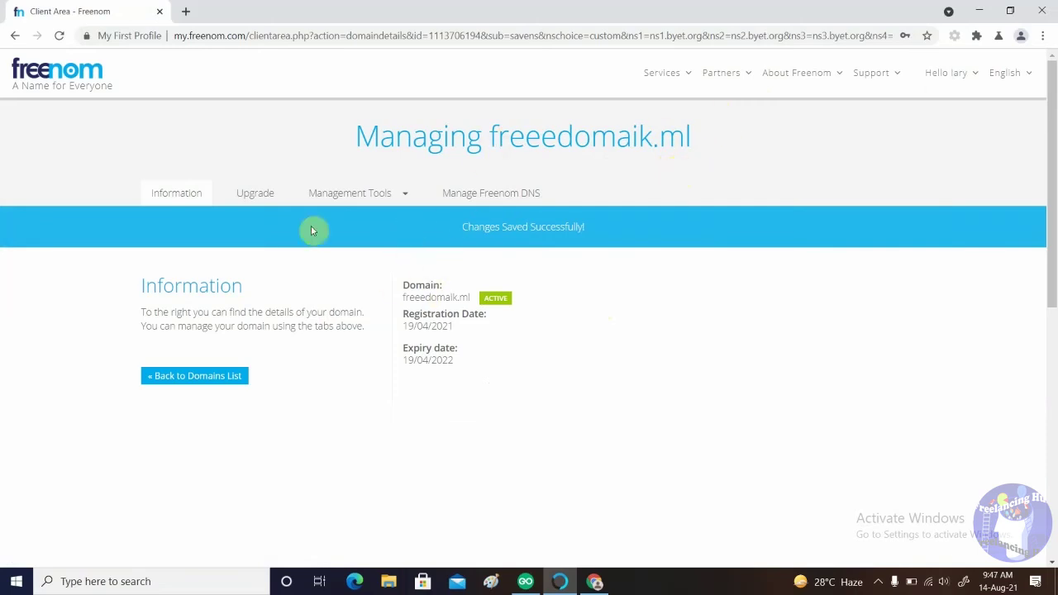
# Open the nameserver settings of the domain freeedomaik.ml and look over its custom nameservers
pyautogui.click(366, 196)
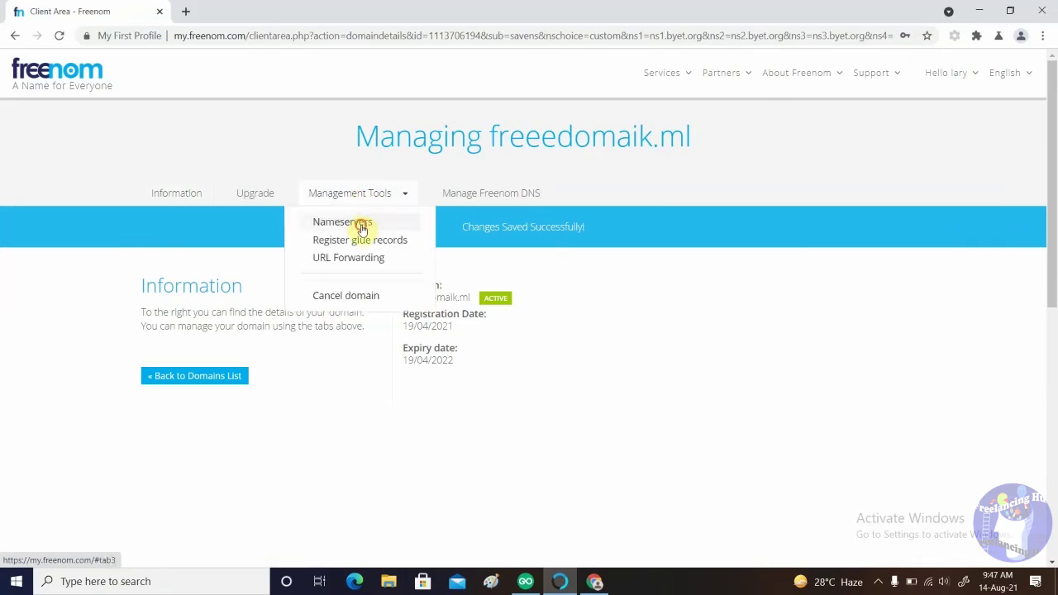
pyautogui.click(357, 225)
pyautogui.scroll(-3, 785, 273)
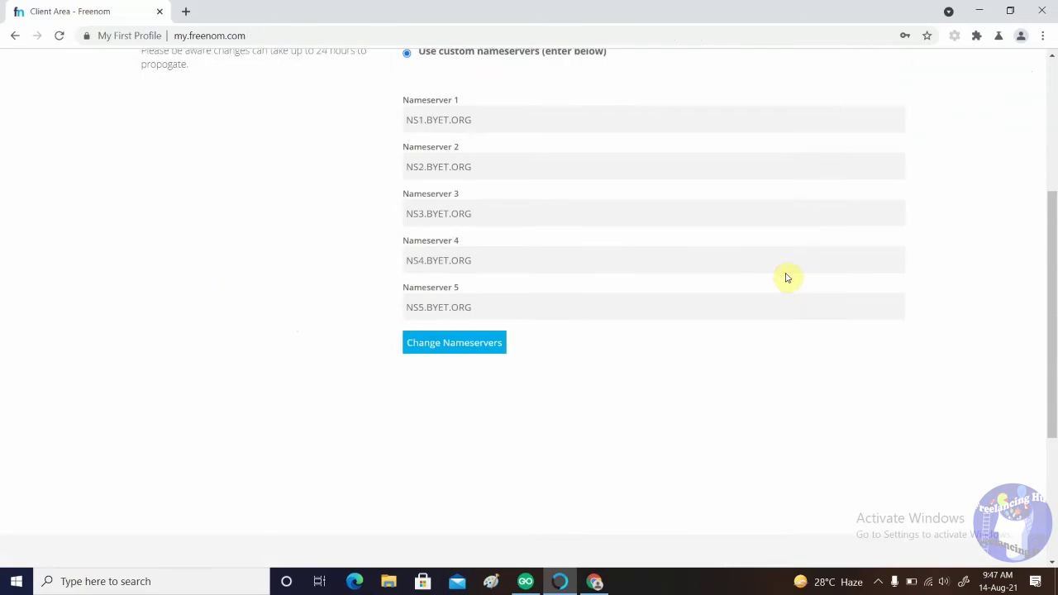
pyautogui.scroll(2, 786, 274)
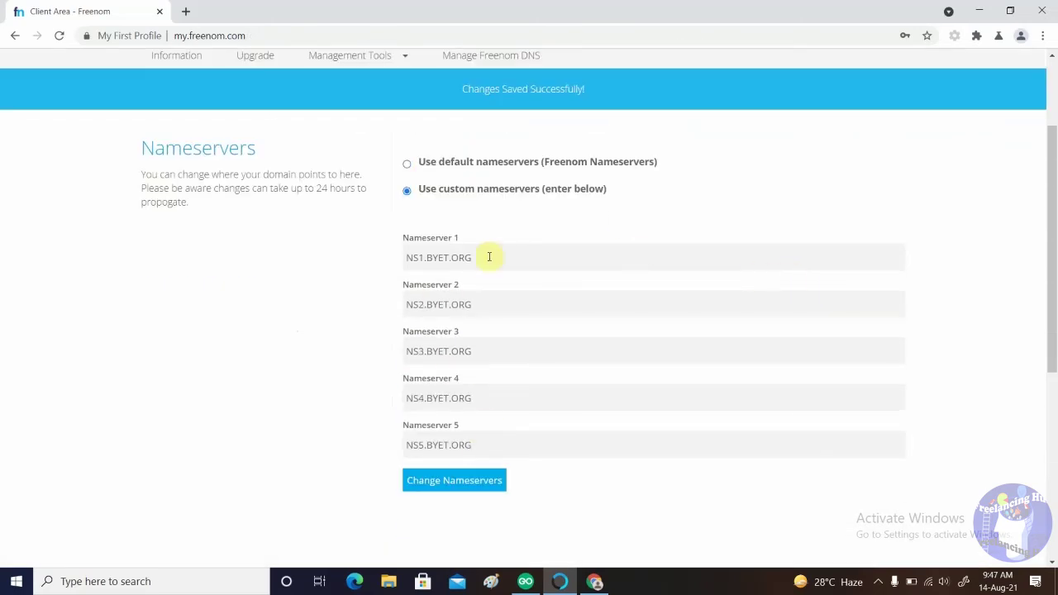
pyautogui.scroll(2, 488, 256)
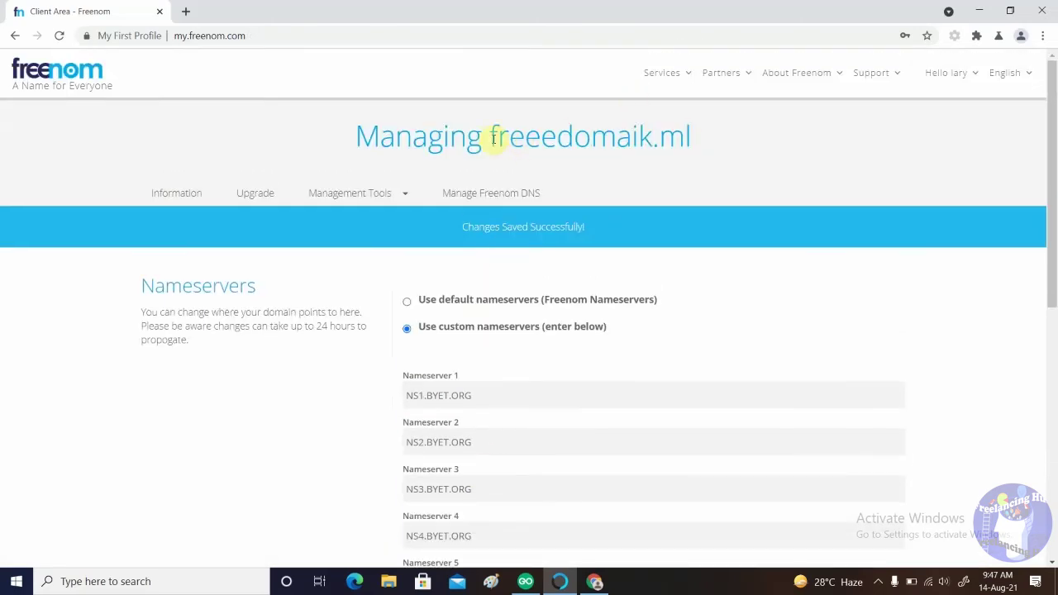
# Copy the domain name freeedomaik.ml from Freenom and add it as a new site in the Cloudflare dashboard
pyautogui.moveTo(493, 139); pyautogui.dragTo(692, 139)
pyautogui.hotkey('ctrl', 'c')
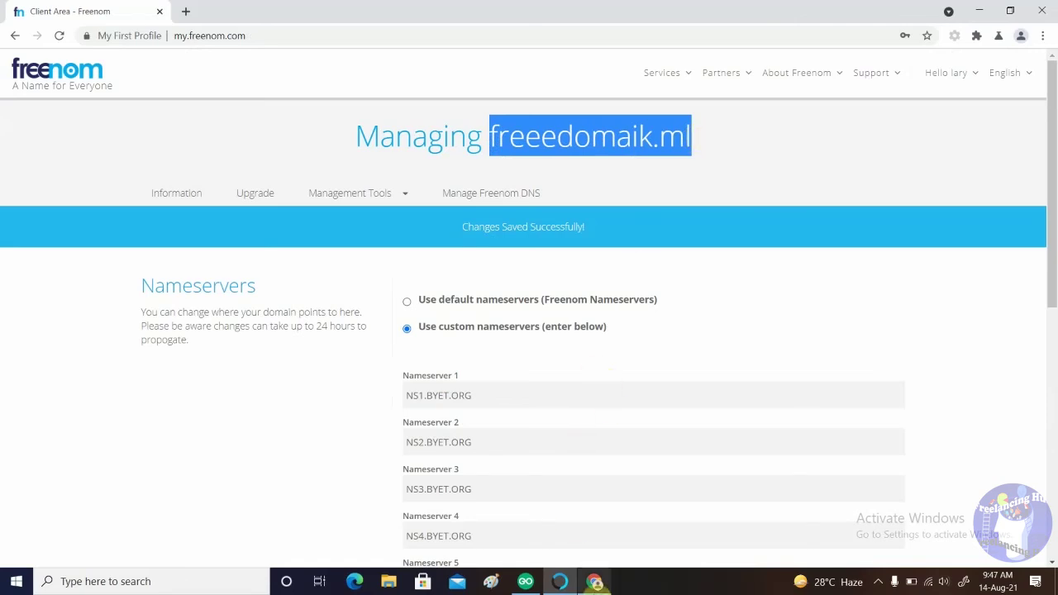
pyautogui.click(595, 581)
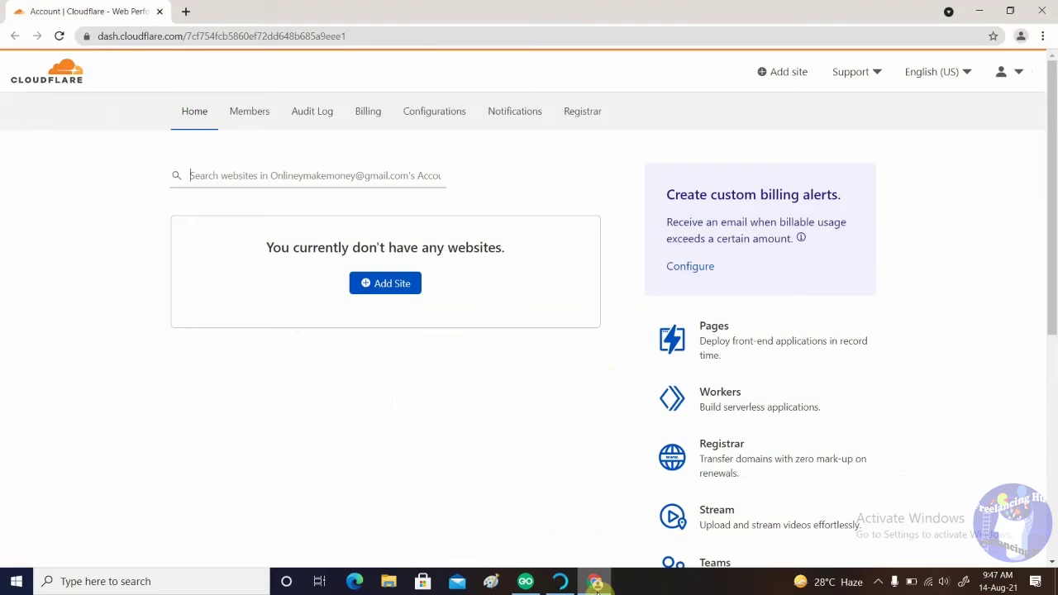
pyautogui.click(59, 35)
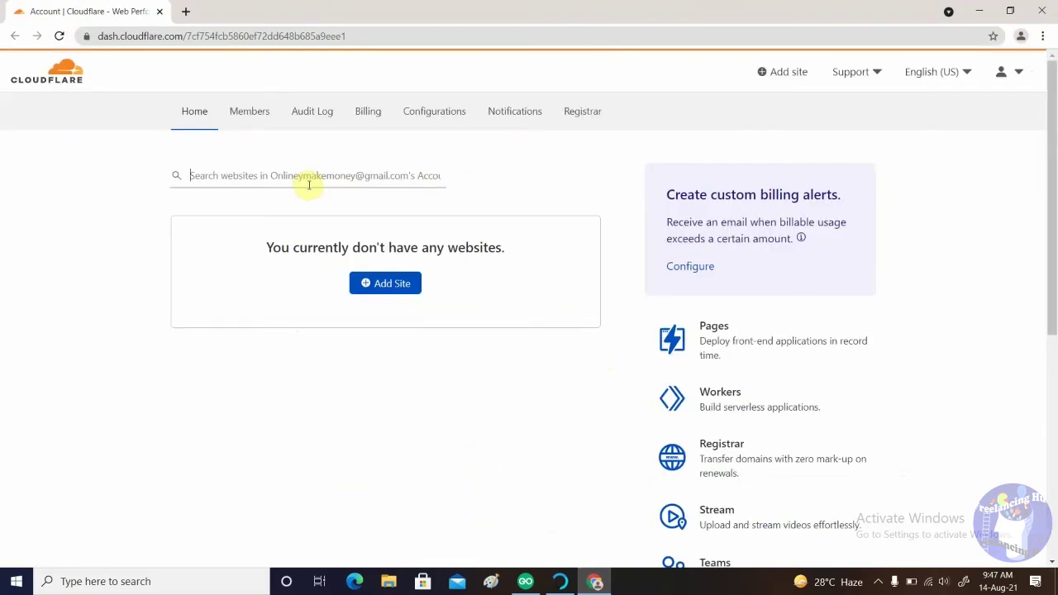
pyautogui.click(398, 290)
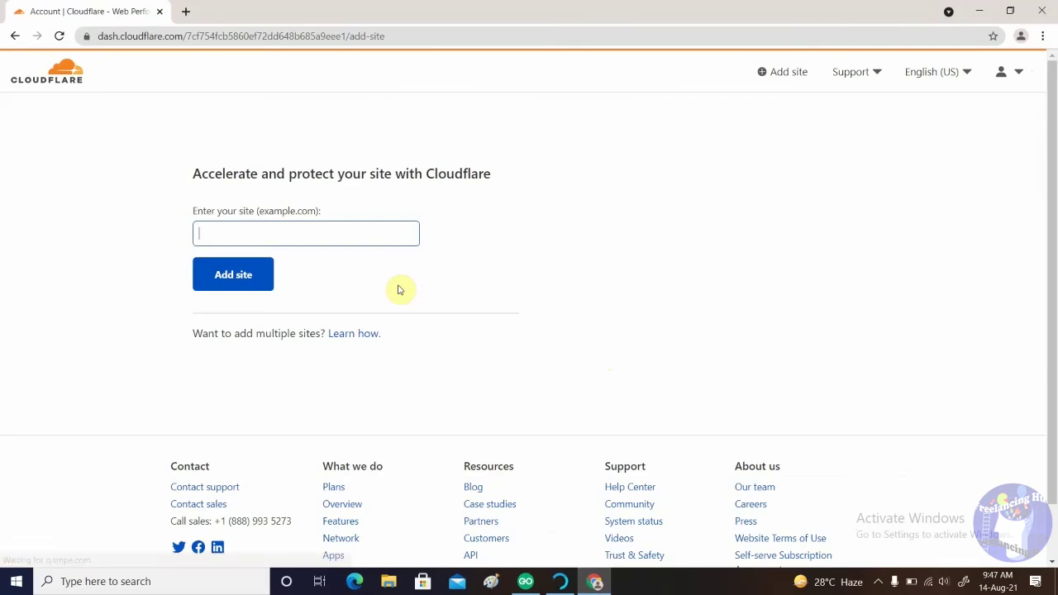
pyautogui.hotkey('ctrl', 'v')
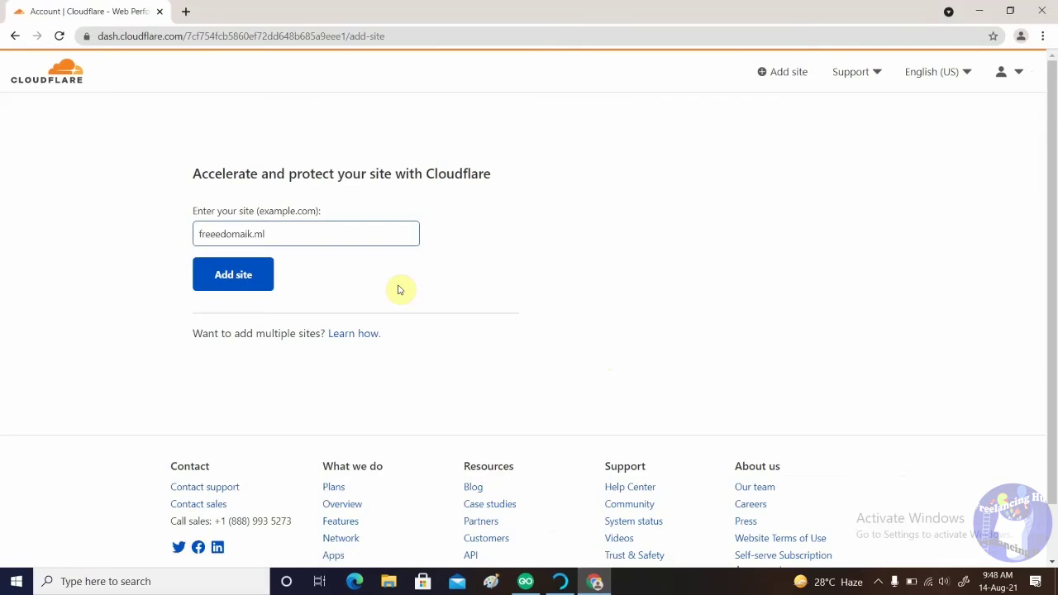
pyautogui.click(255, 275)
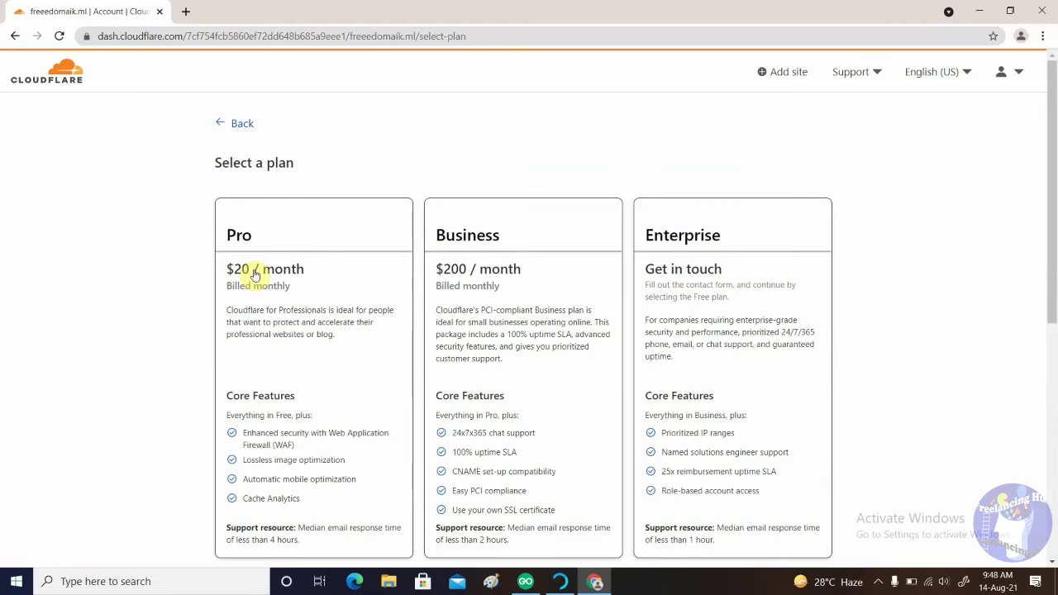
# Compare the Cloudflare plans, select the Free $0 plan for the site and continue with it
pyautogui.scroll(-2, 920, 361)
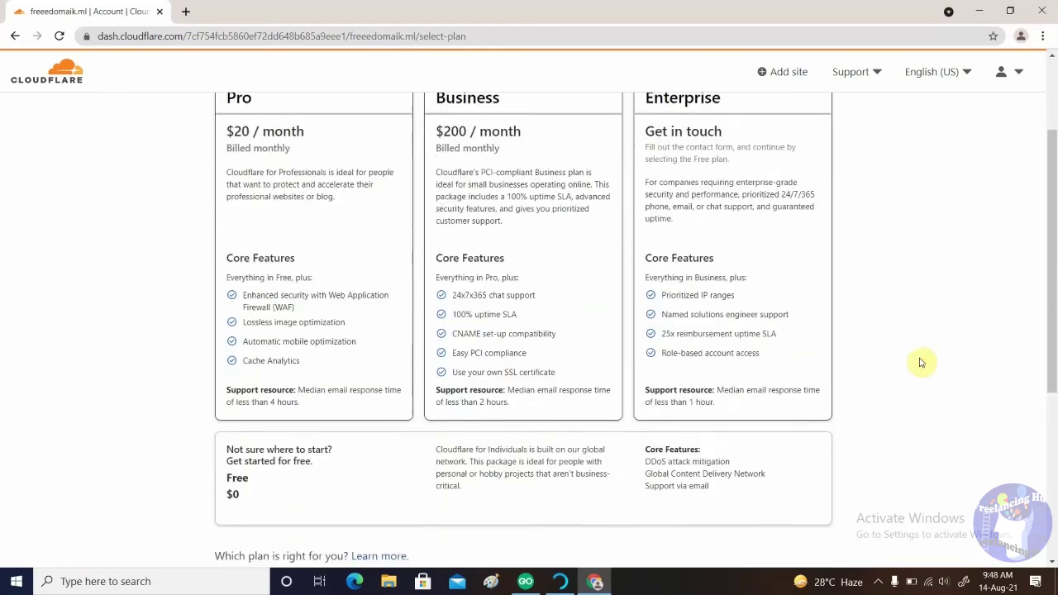
pyautogui.scroll(2, 831, 281)
pyautogui.scroll(-4, 838, 259)
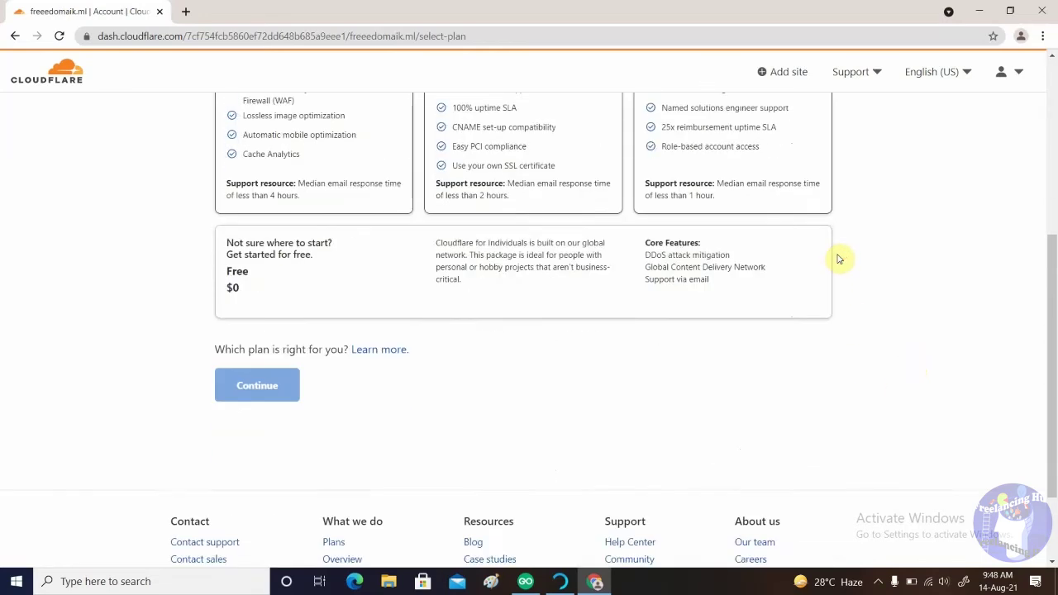
pyautogui.scroll(4, 838, 260)
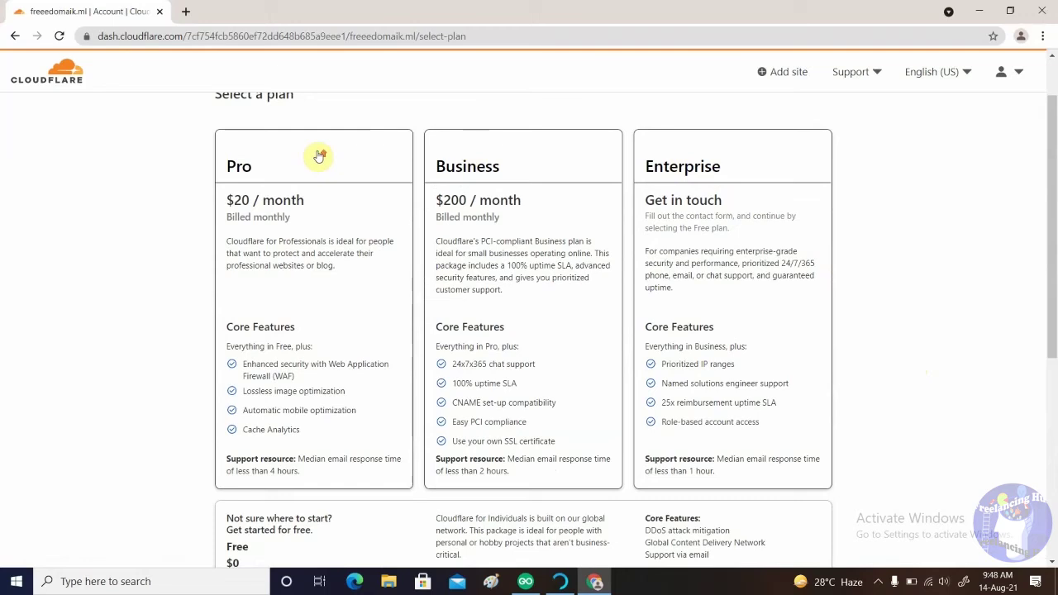
pyautogui.scroll(1, 319, 154)
pyautogui.scroll(-3, 318, 156)
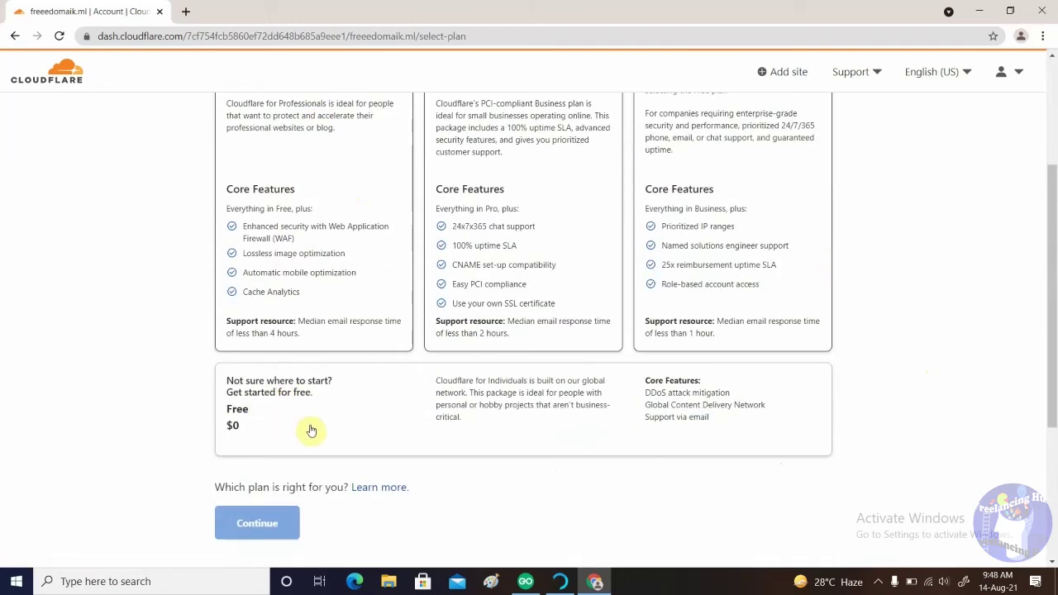
pyautogui.click(270, 424)
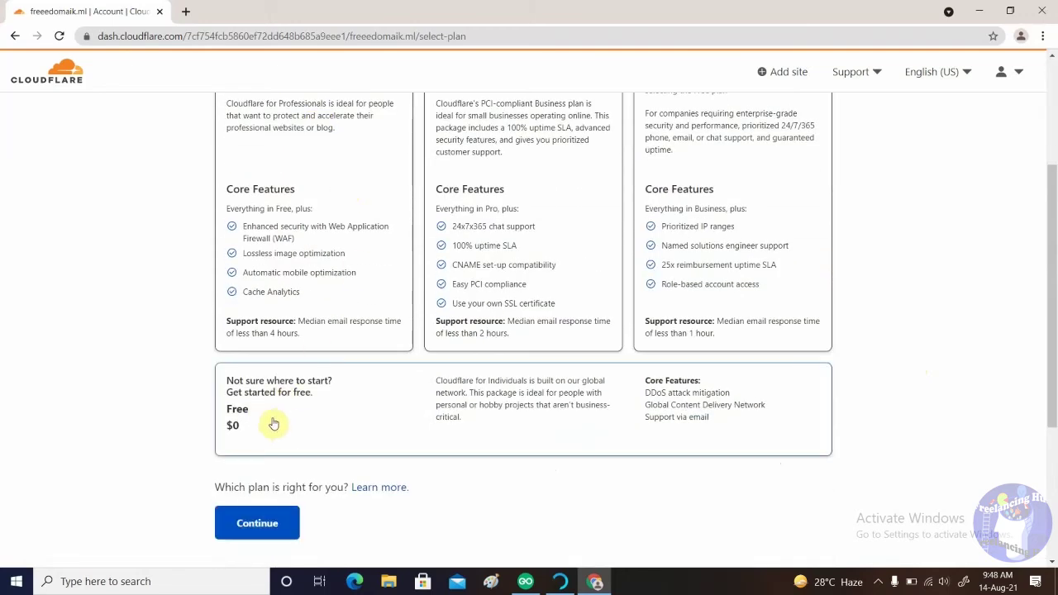
pyautogui.click(240, 524)
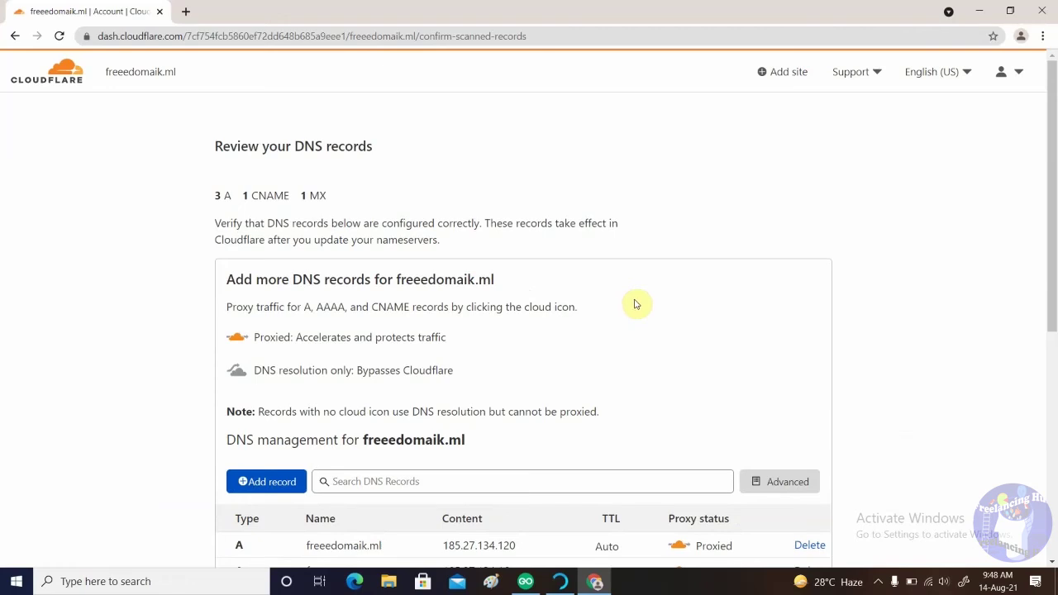
# Review the scanned DNS records for freeedomaik.ml and continue to the nameserver change instructions
pyautogui.scroll(-2, 665, 265)
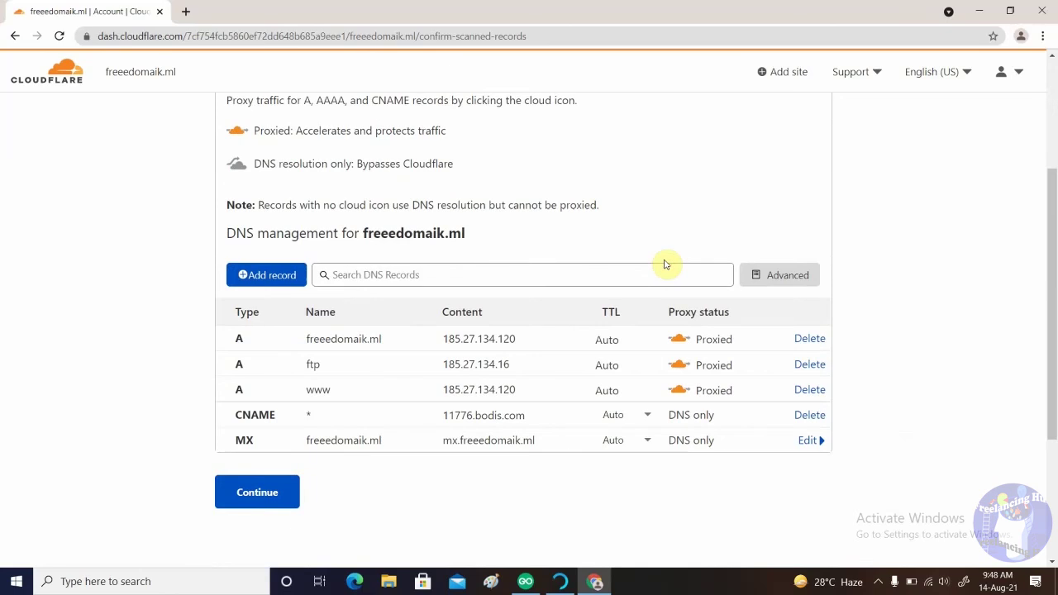
pyautogui.scroll(-3, 872, 199)
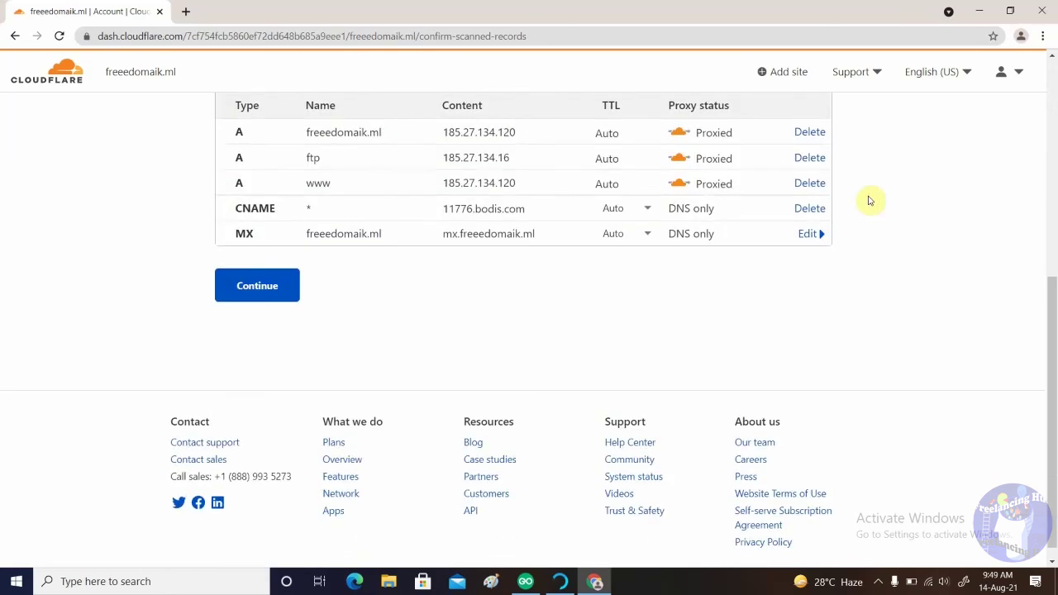
pyautogui.scroll(4, 869, 199)
pyautogui.scroll(-4, 744, 217)
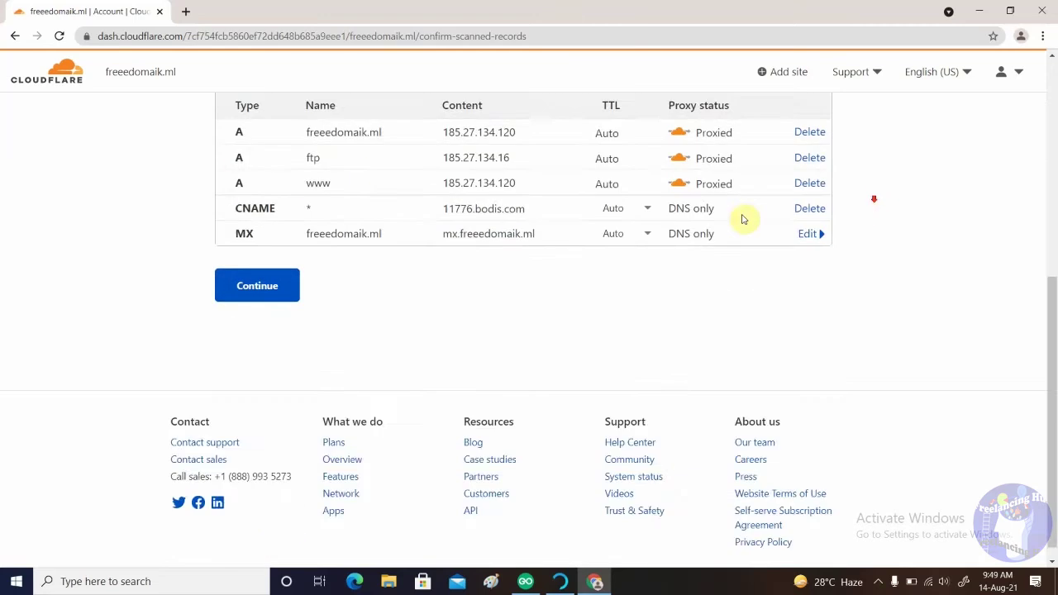
pyautogui.scroll(3, 513, 248)
pyautogui.scroll(1, 513, 248)
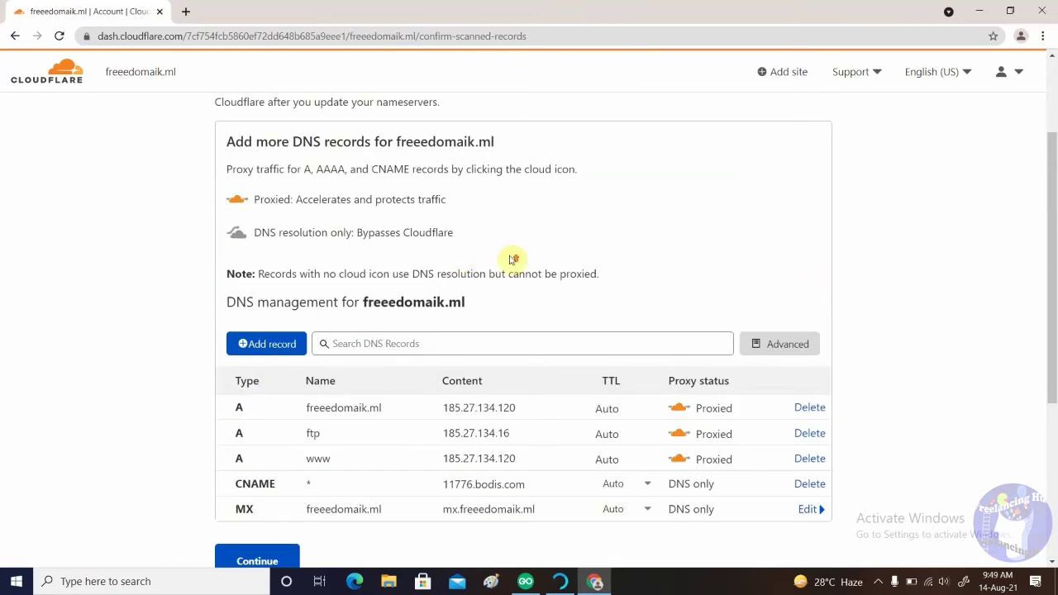
pyautogui.scroll(1, 513, 257)
pyautogui.scroll(-3, 604, 309)
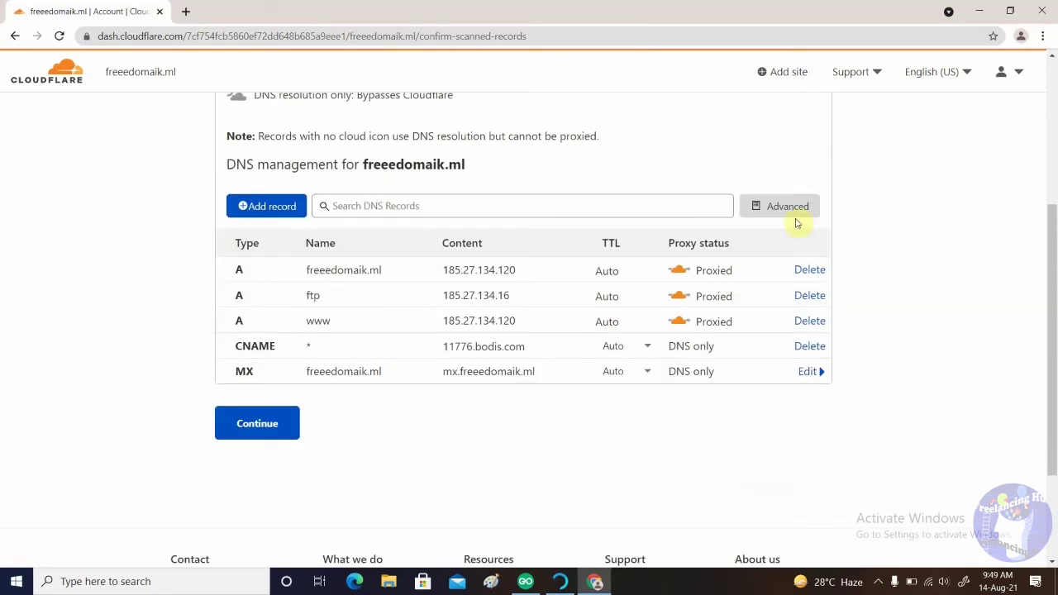
pyautogui.click(272, 439)
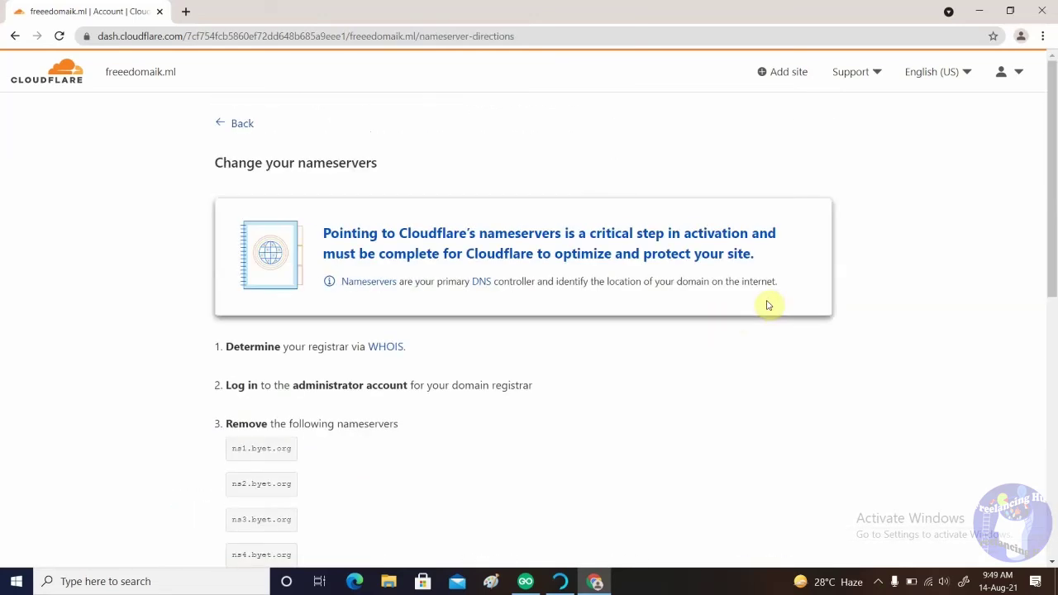
# Review the nameserver change instructions and select the first Cloudflare nameserver, alfred.ns.cloudflare.com
pyautogui.scroll(-2, 765, 305)
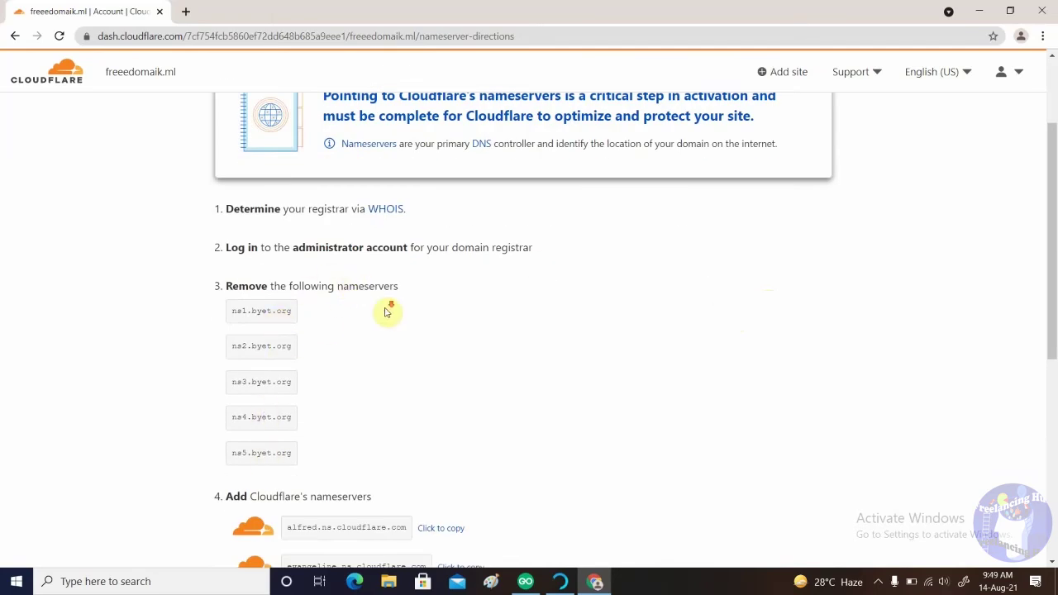
pyautogui.scroll(-3, 387, 310)
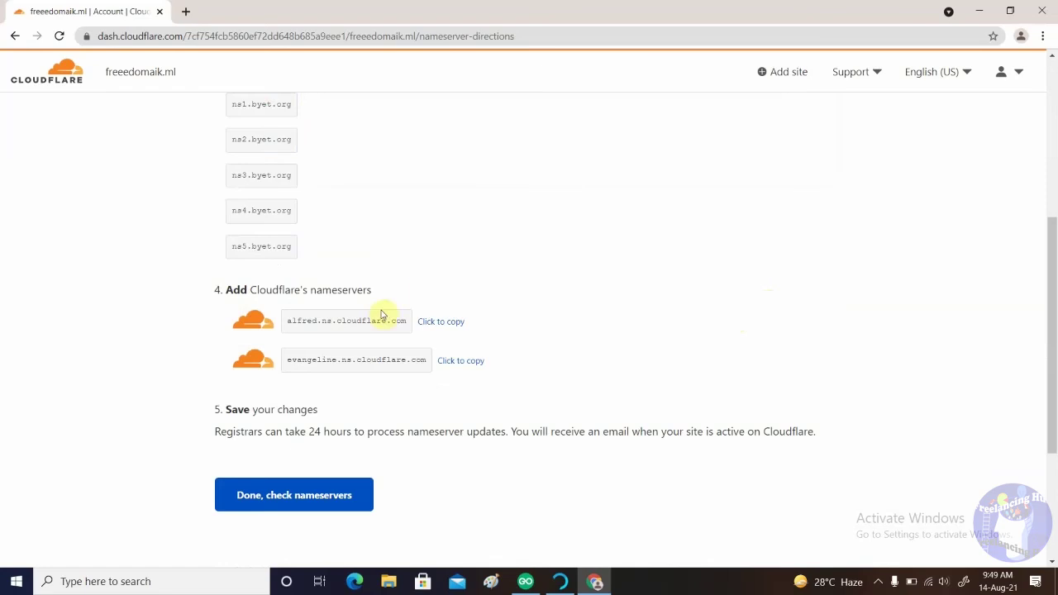
pyautogui.click(390, 321)
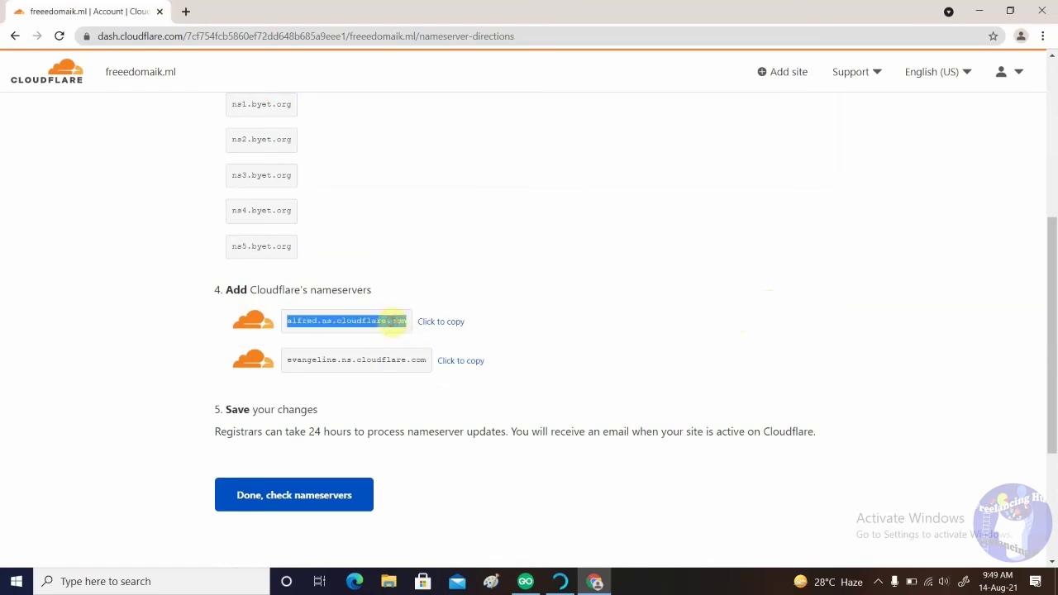
# Switch to Freenom, reload the domain page and log in with the account's e-mail and password
pyautogui.click(564, 586)
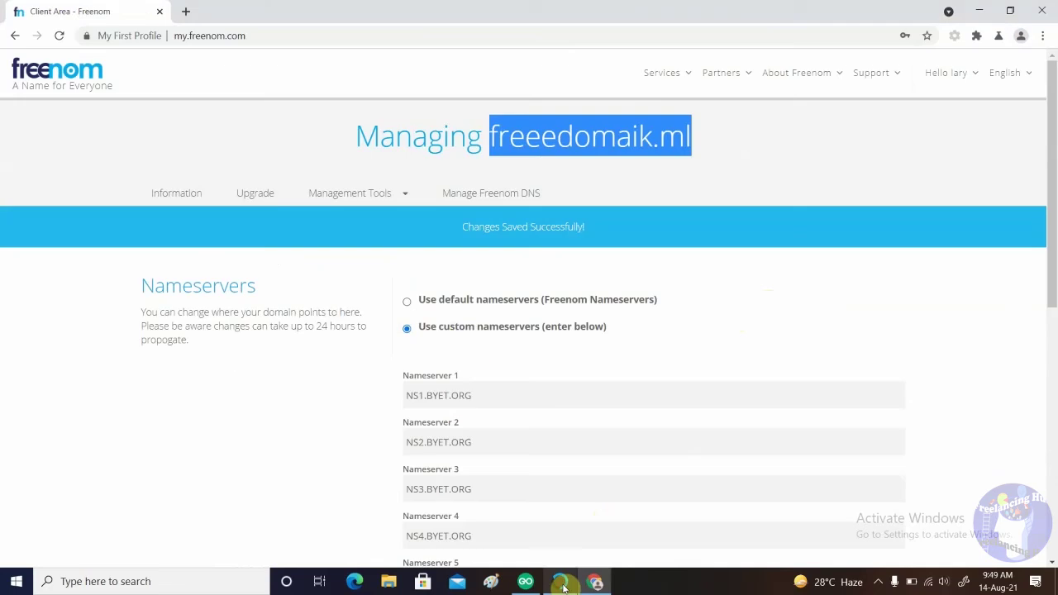
pyautogui.click(59, 36)
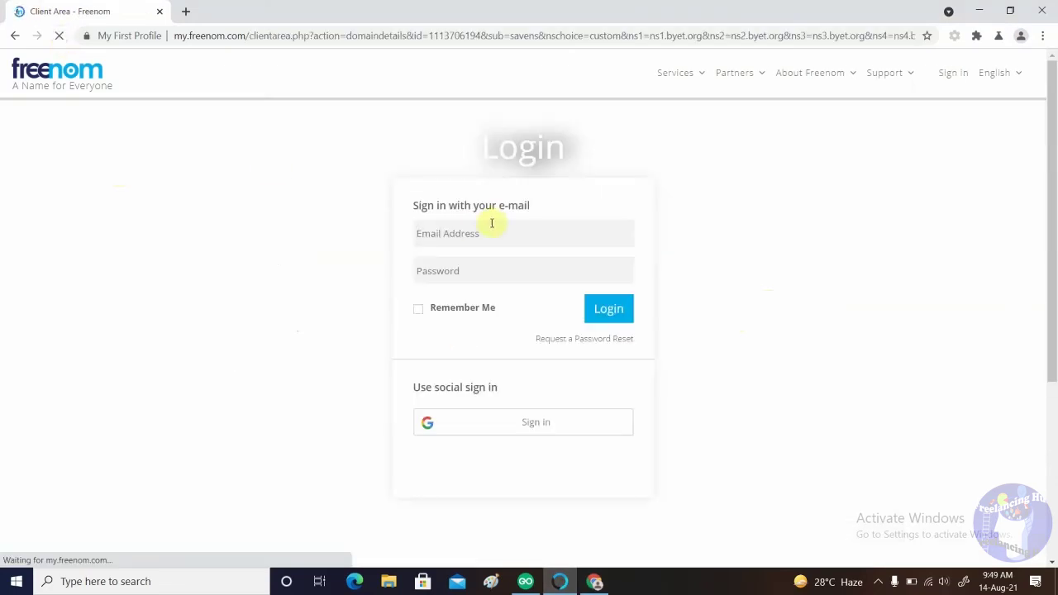
pyautogui.click(491, 222)
pyautogui.click(468, 264)
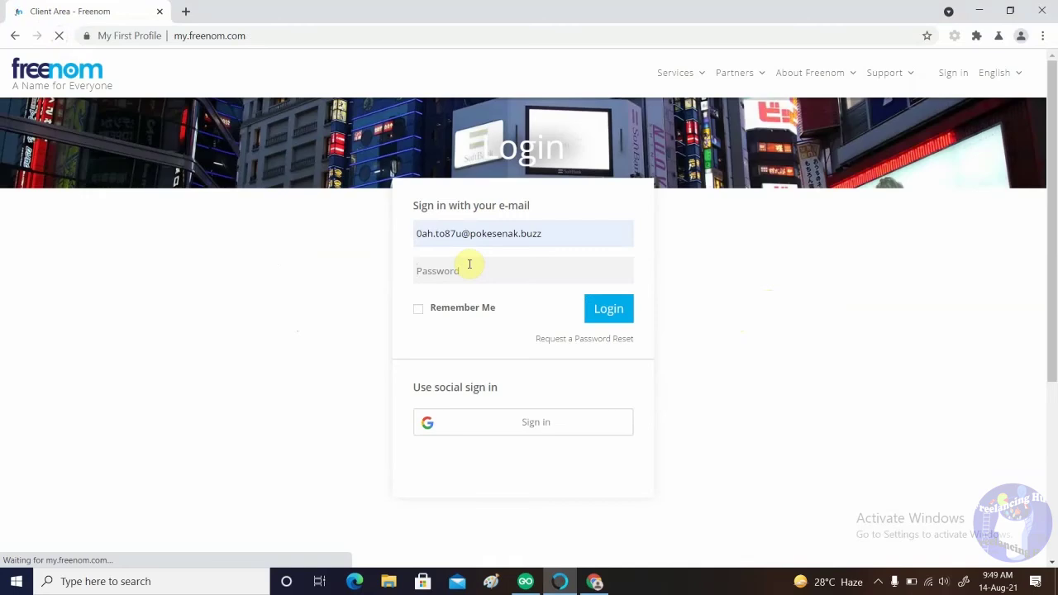
pyautogui.write('••')
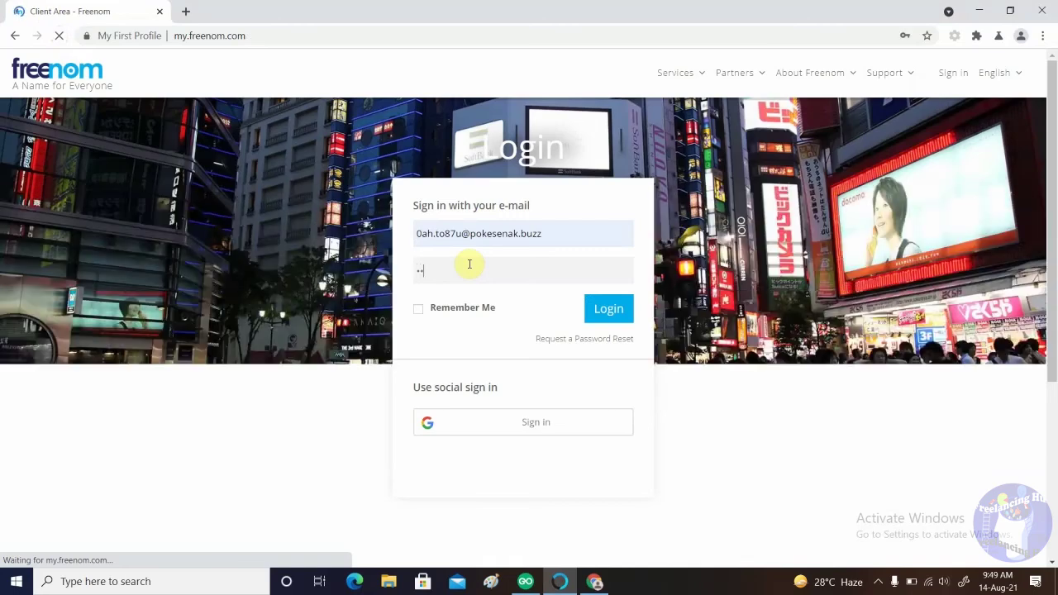
pyautogui.write('•••••')
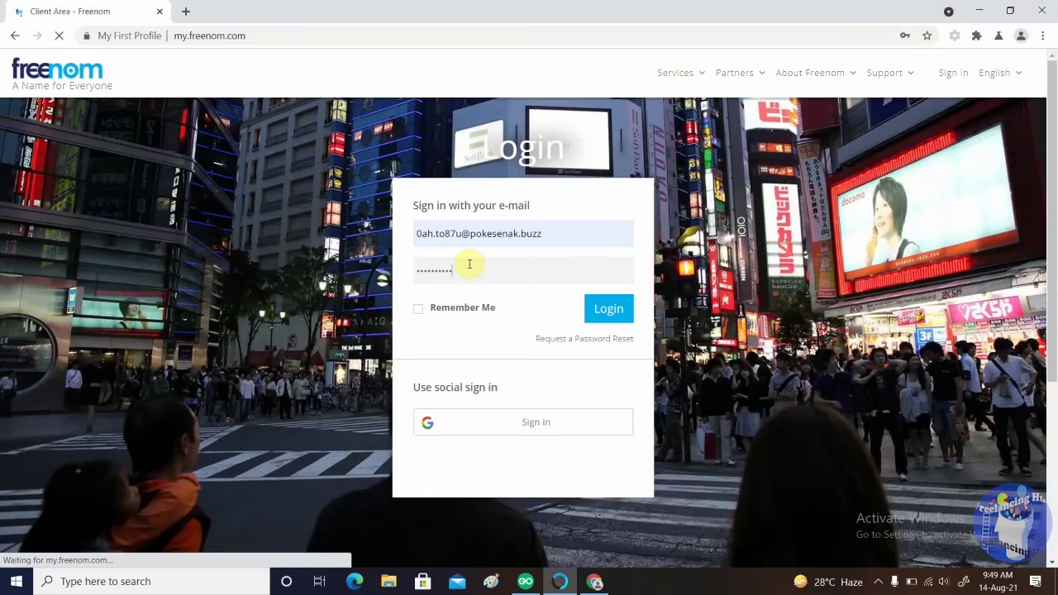
pyautogui.write('•••')
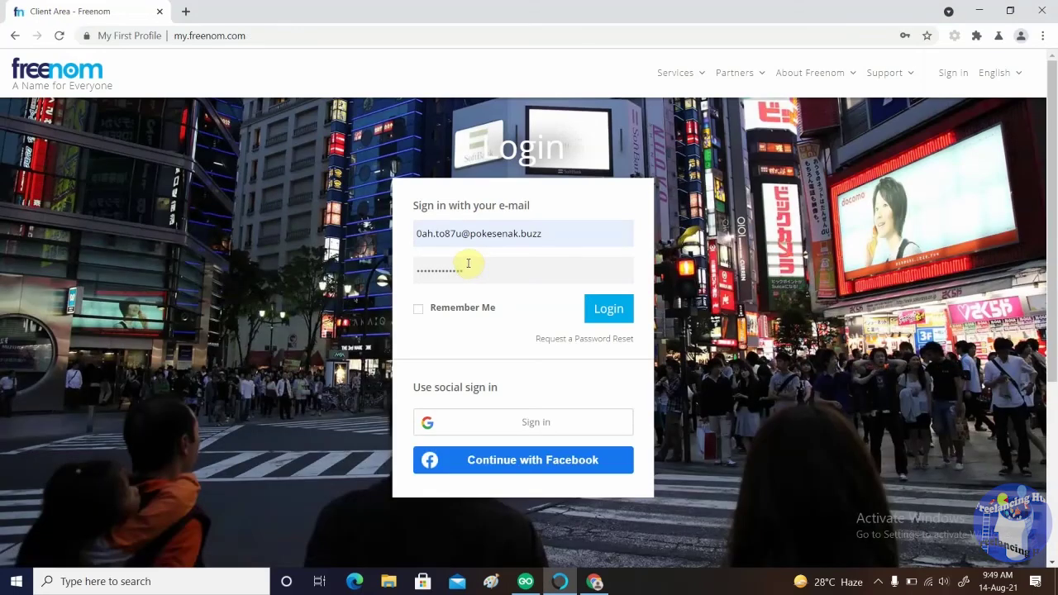
pyautogui.click(609, 308)
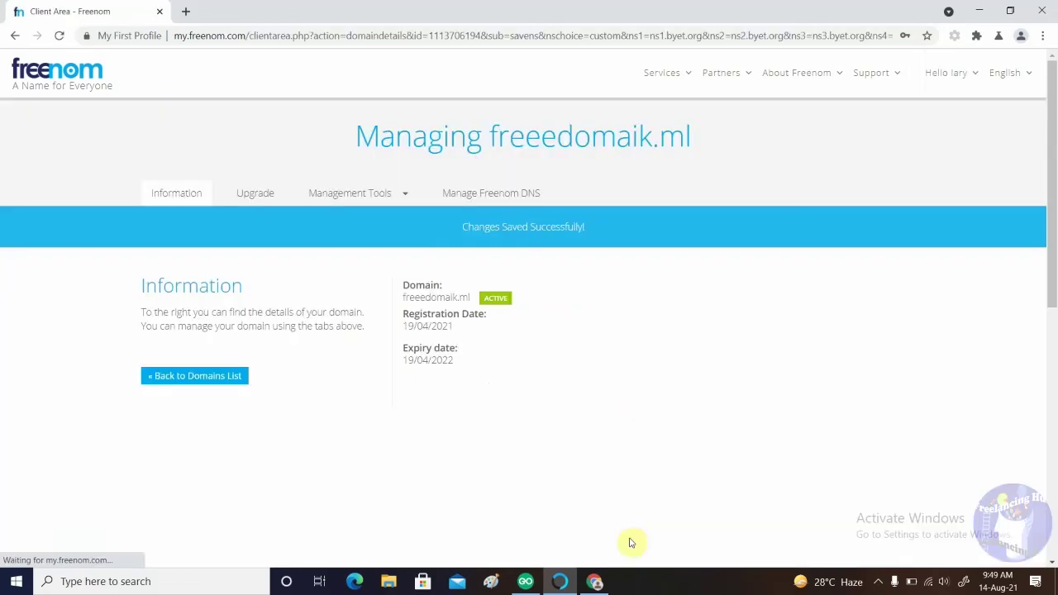
# Copy the domain name freeedomaik.ml, load it in a new browser tab to check its connection, and close that tab
pyautogui.click(359, 190)
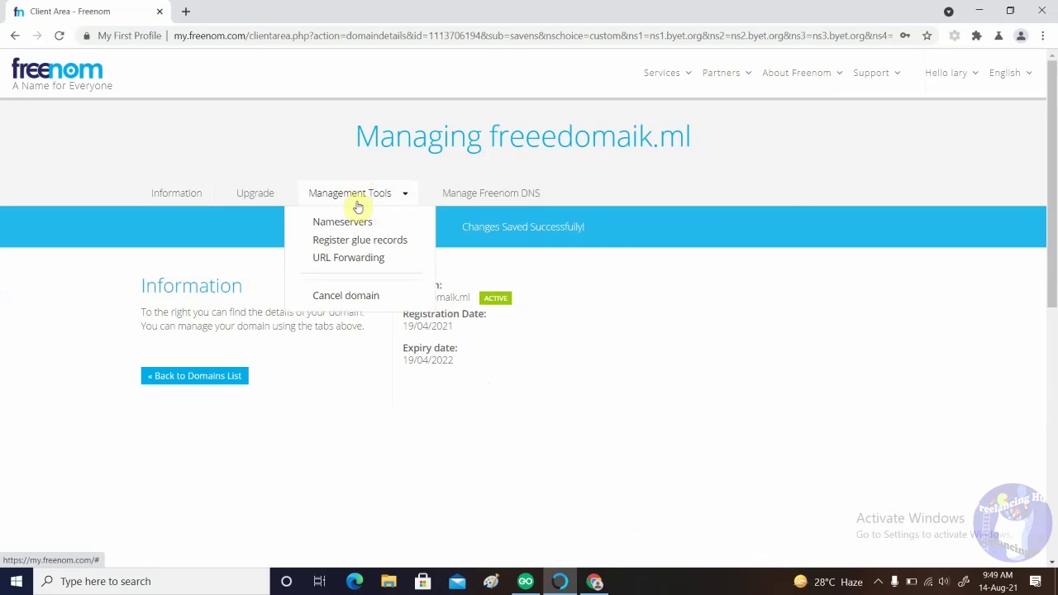
pyautogui.tripleClick(546, 142)
pyautogui.click(553, 140)
pyautogui.moveTo(491, 136); pyautogui.dragTo(694, 147)
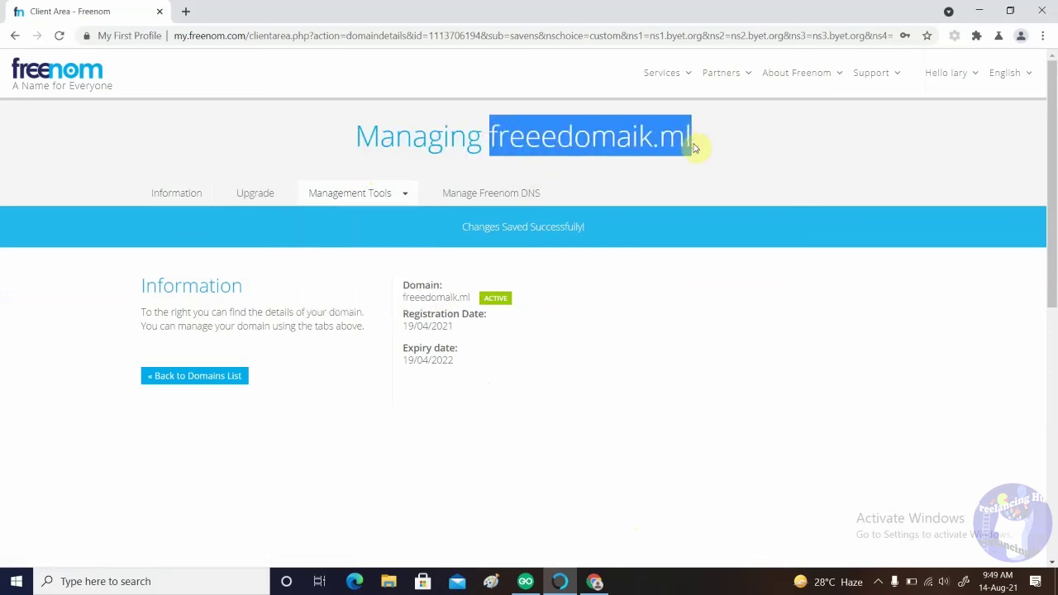
pyautogui.hotkey('ctrl', 'c')
pyautogui.click(186, 11)
pyautogui.hotkey('ctrl', 'v')
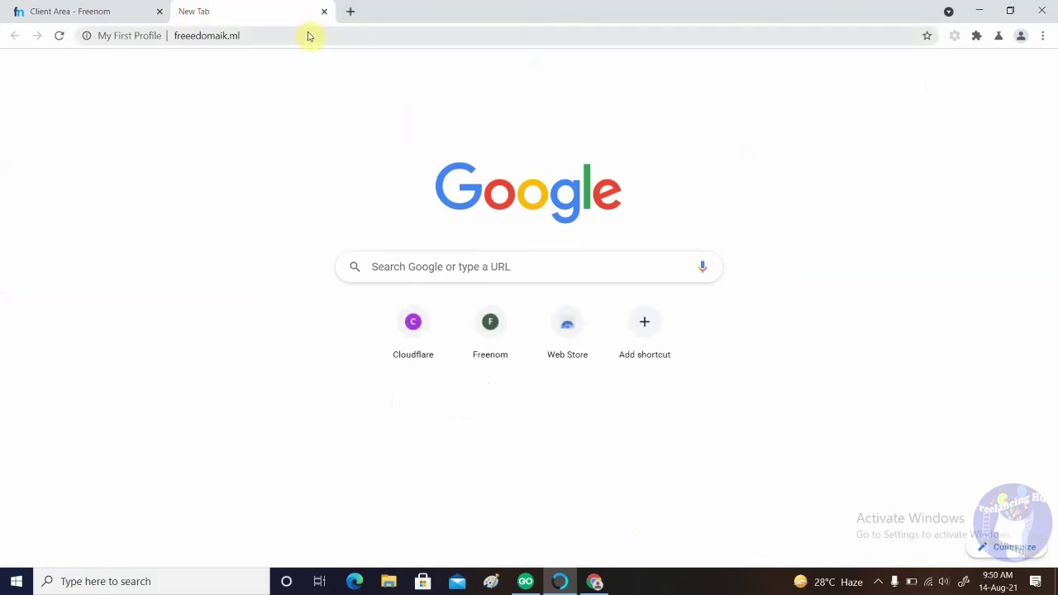
pyautogui.press('Return')
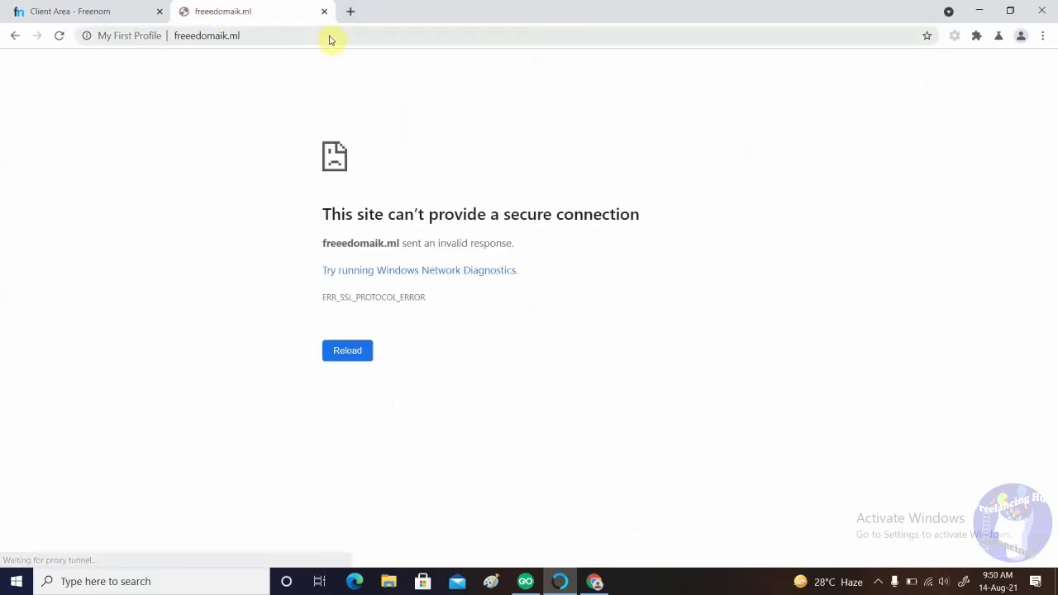
pyautogui.click(331, 36)
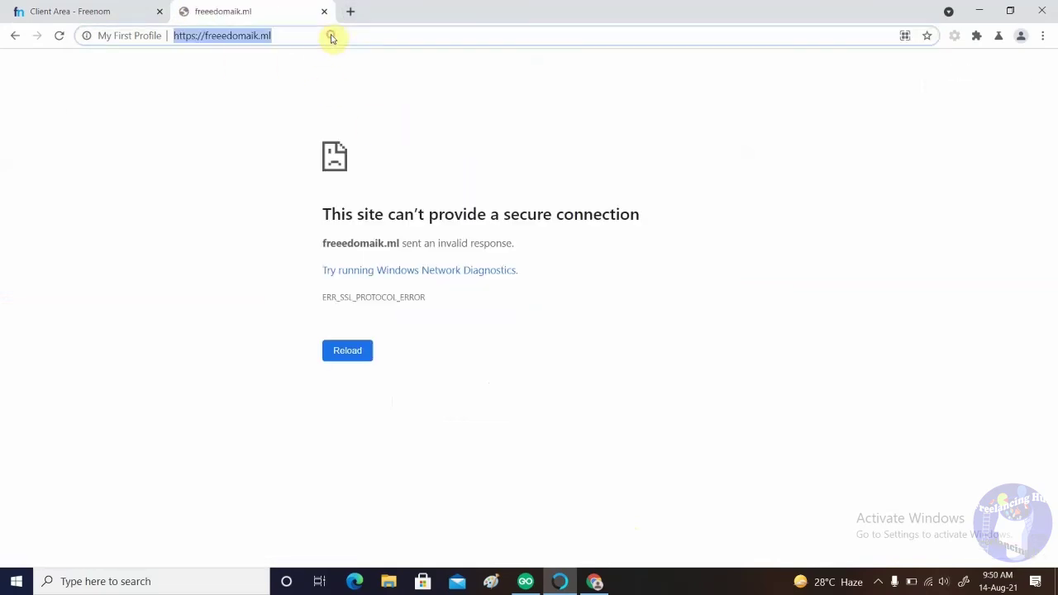
pyautogui.click(335, 33)
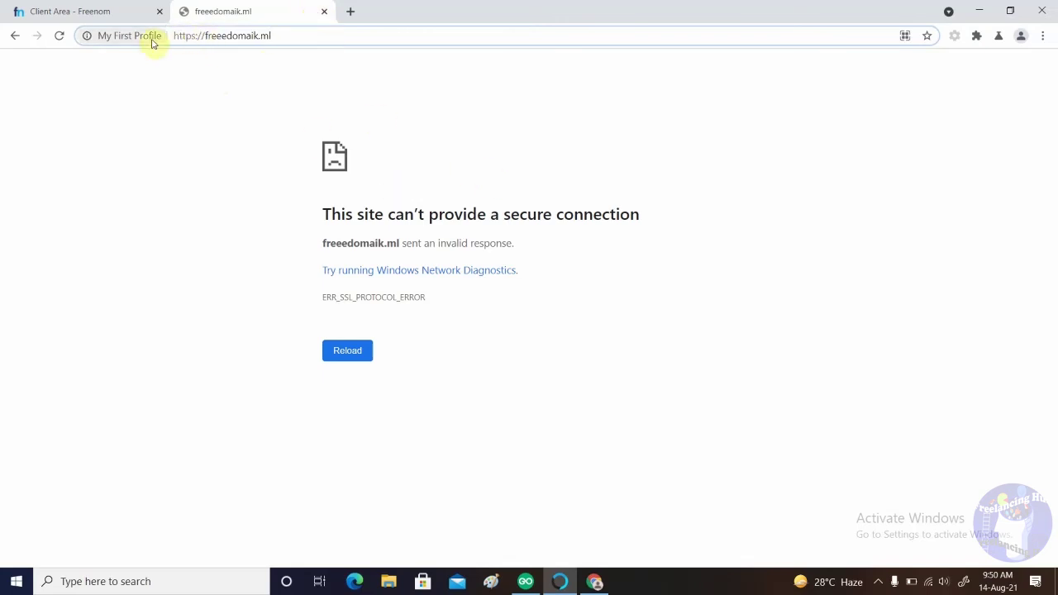
pyautogui.click(323, 12)
# Open the domain's nameserver settings and set Nameserver 1 to alfred.ns.cloudflare.com, copied from Cloudflare
pyautogui.click(363, 195)
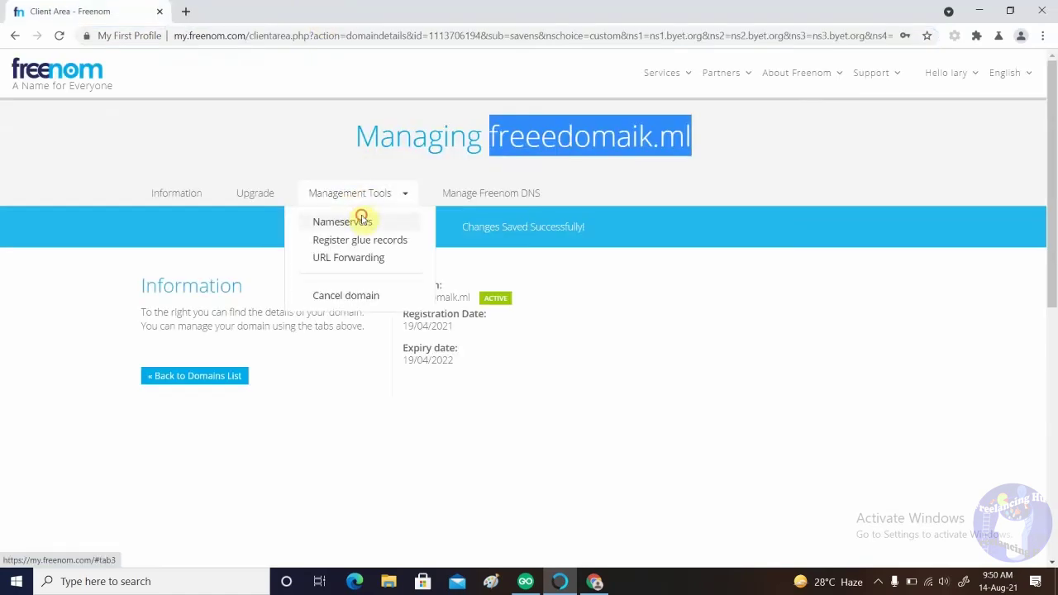
pyautogui.click(362, 220)
pyautogui.scroll(-1, 590, 380)
pyautogui.click(588, 582)
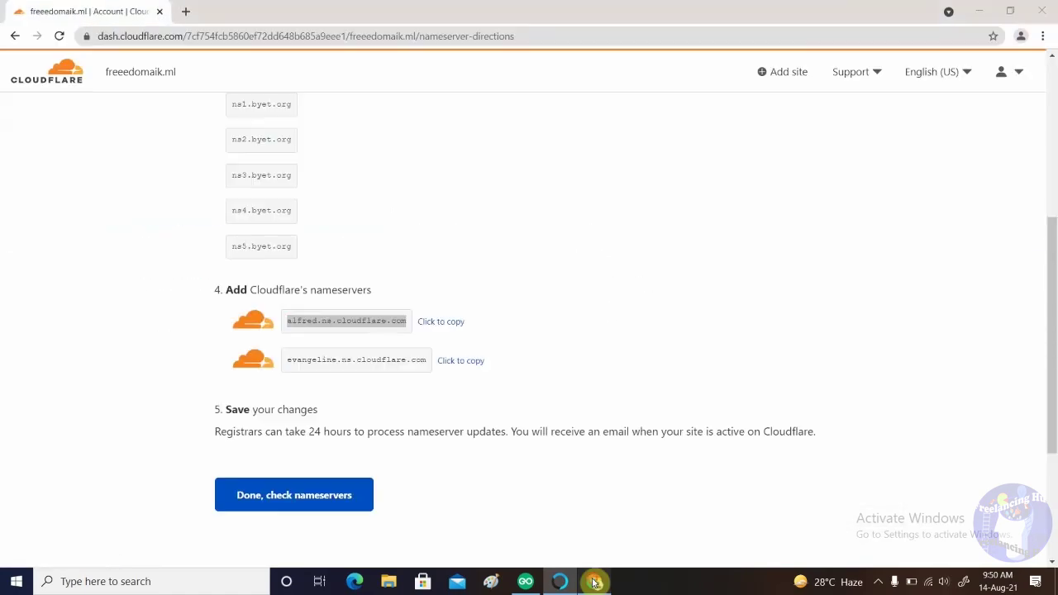
pyautogui.click(377, 324)
pyautogui.tripleClick(375, 325)
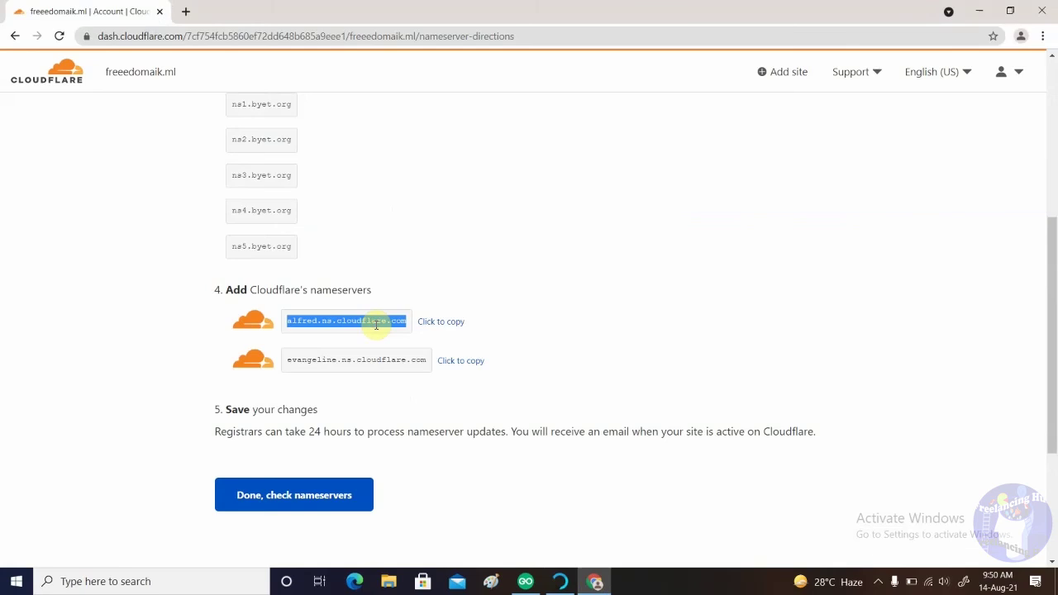
pyautogui.click(559, 582)
pyautogui.doubleClick(492, 325)
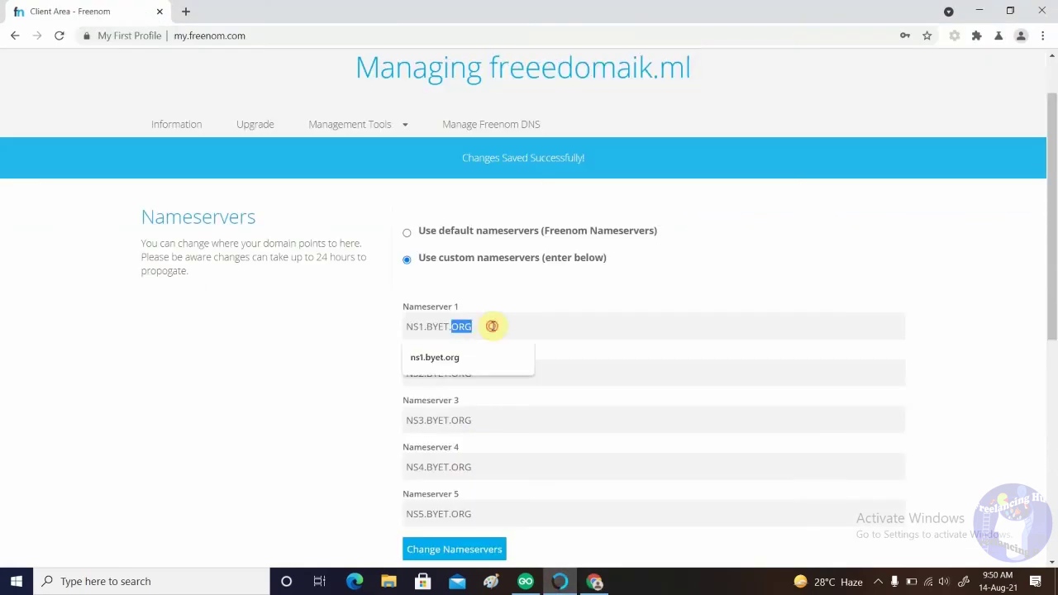
pyautogui.tripleClick(492, 325)
pyautogui.hotkey('ctrl', 'v')
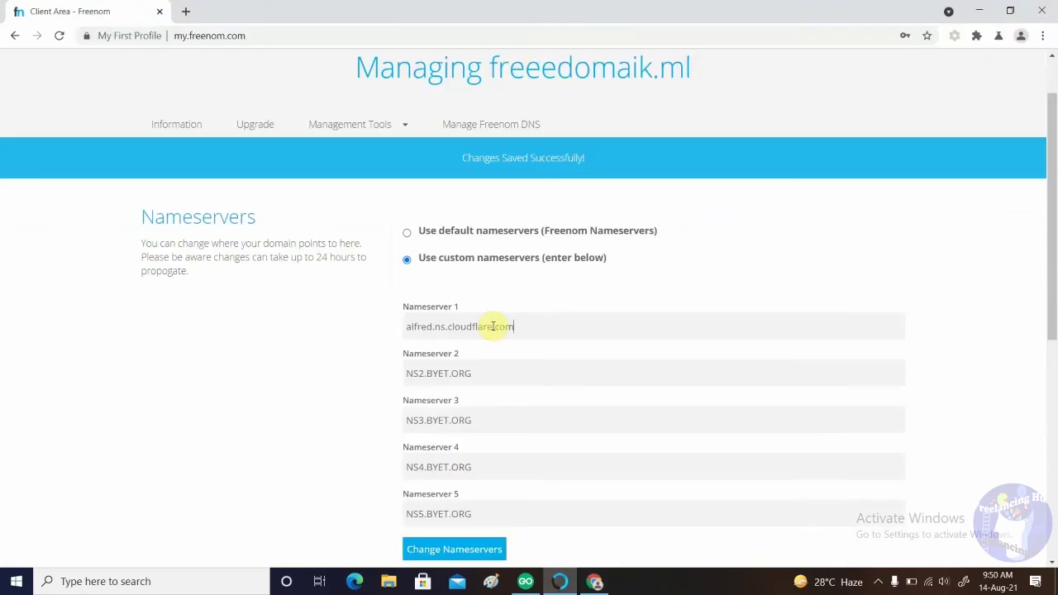
# Copy evangeline.ns.cloudflare.com from Cloudflare and set it as Nameserver 2 in Freenom
pyautogui.click(591, 583)
pyautogui.click(374, 357)
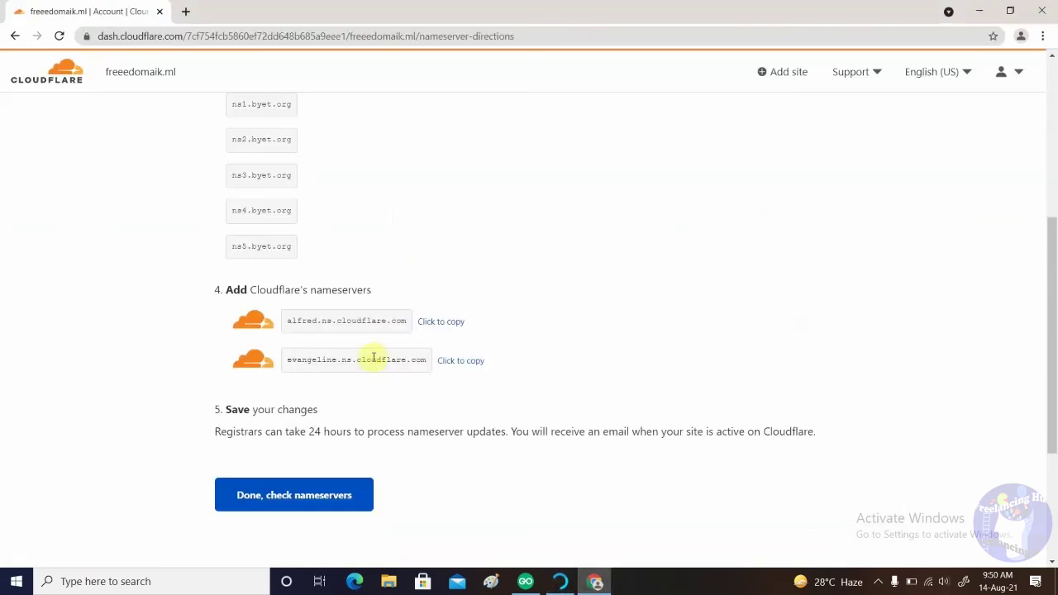
pyautogui.tripleClick(374, 357)
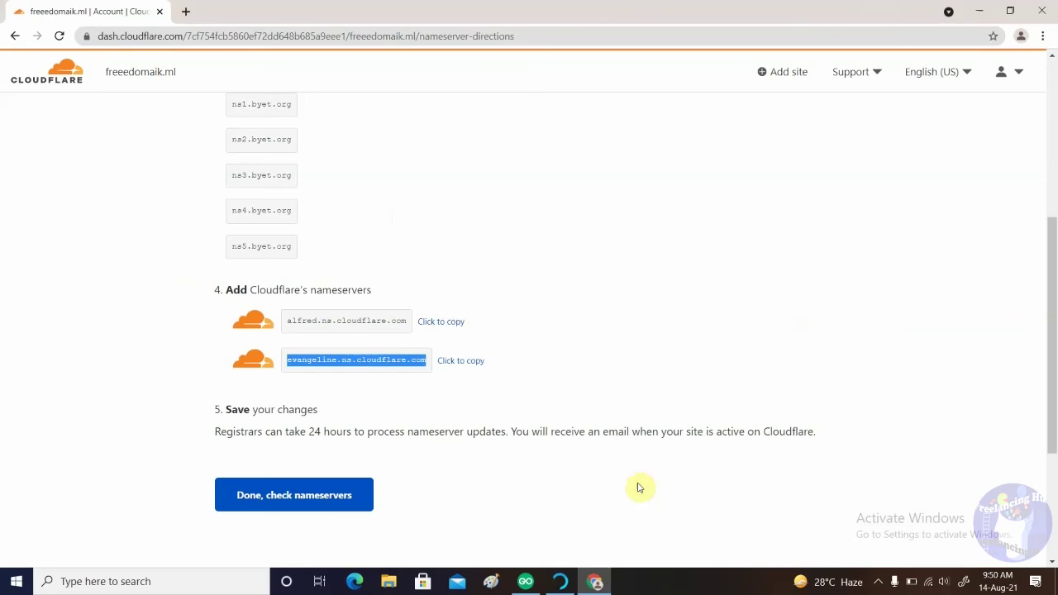
pyautogui.click(597, 584)
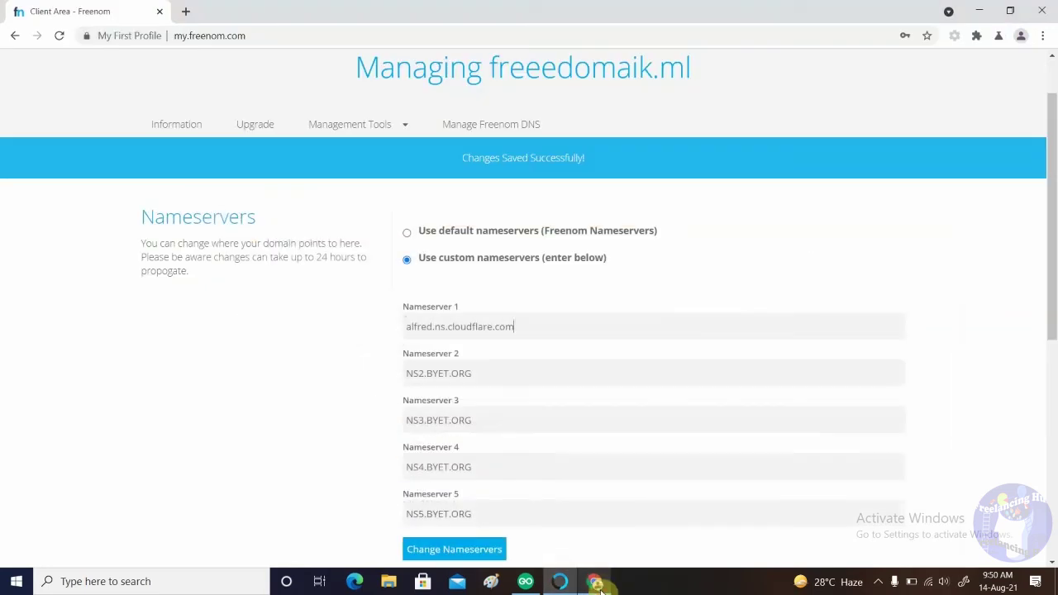
pyautogui.tripleClick(517, 373)
pyautogui.hotkey('ctrl', 'v')
# Clear the entries for Nameserver 3, Nameserver 4 and Nameserver 5
pyautogui.tripleClick(530, 416)
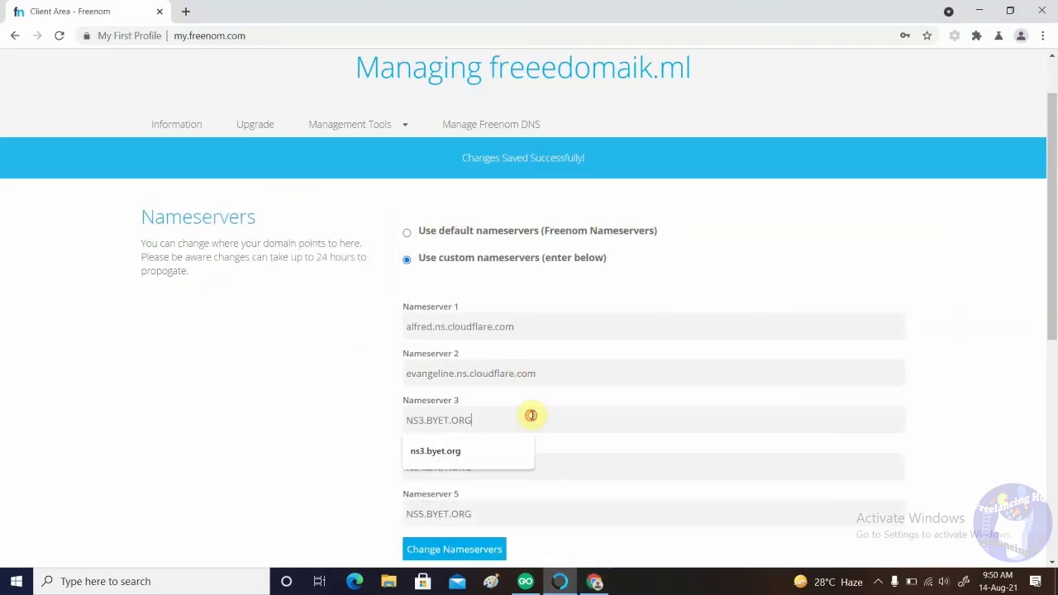
pyautogui.press('BackSpace')
pyautogui.tripleClick(513, 464)
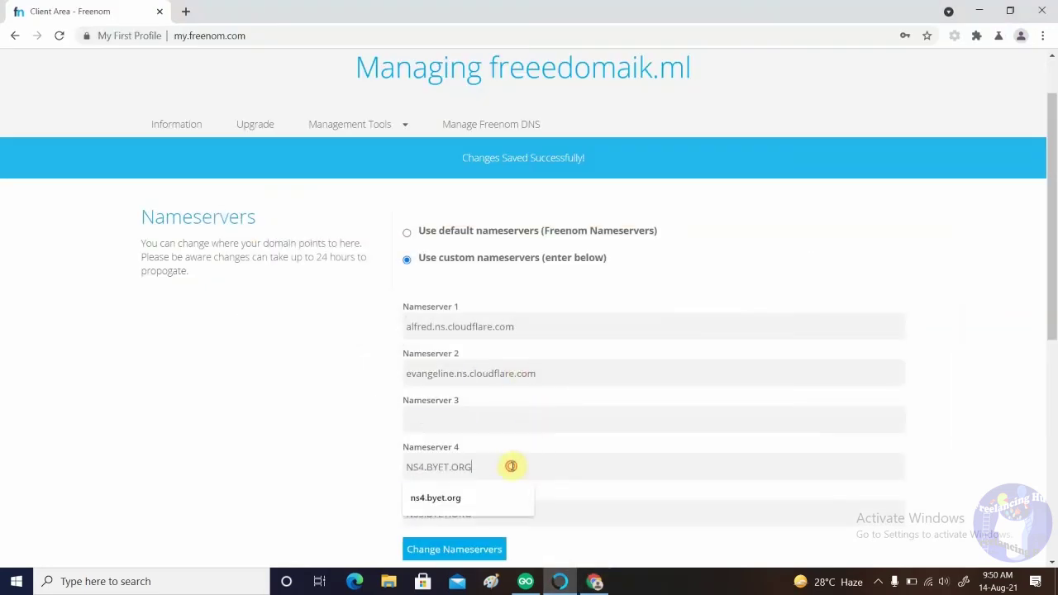
pyautogui.press('BackSpace')
pyautogui.doubleClick(522, 512)
pyautogui.click(521, 513)
pyautogui.press('BackSpace')
# Save the changed nameservers for the domain and reload the page, agreeing to resubmit the form
pyautogui.scroll(-2, 537, 460)
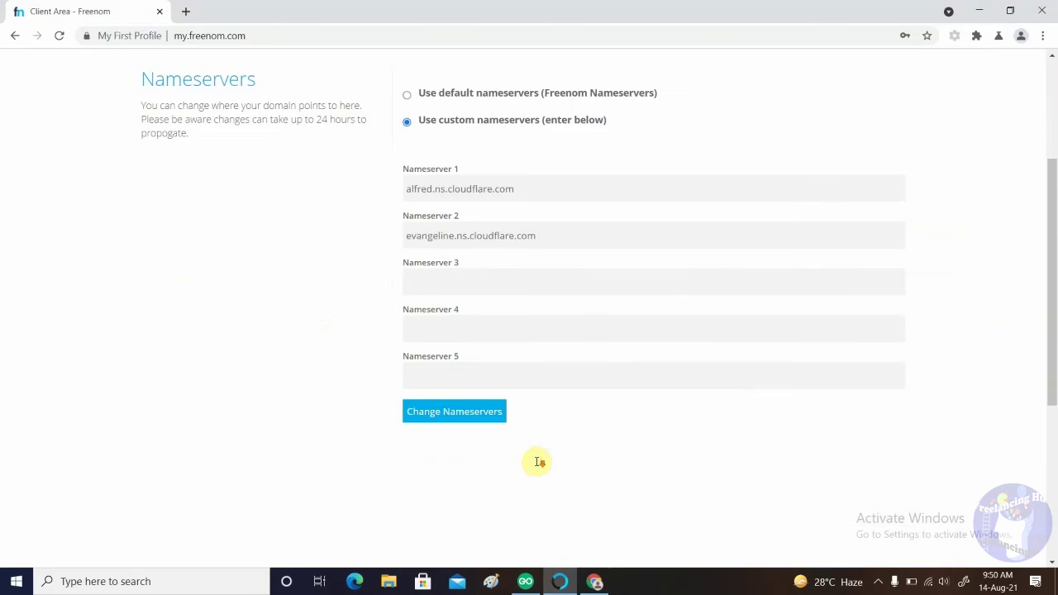
pyautogui.scroll(-1, 529, 446)
pyautogui.scroll(-3, 521, 421)
pyautogui.scroll(4, 519, 419)
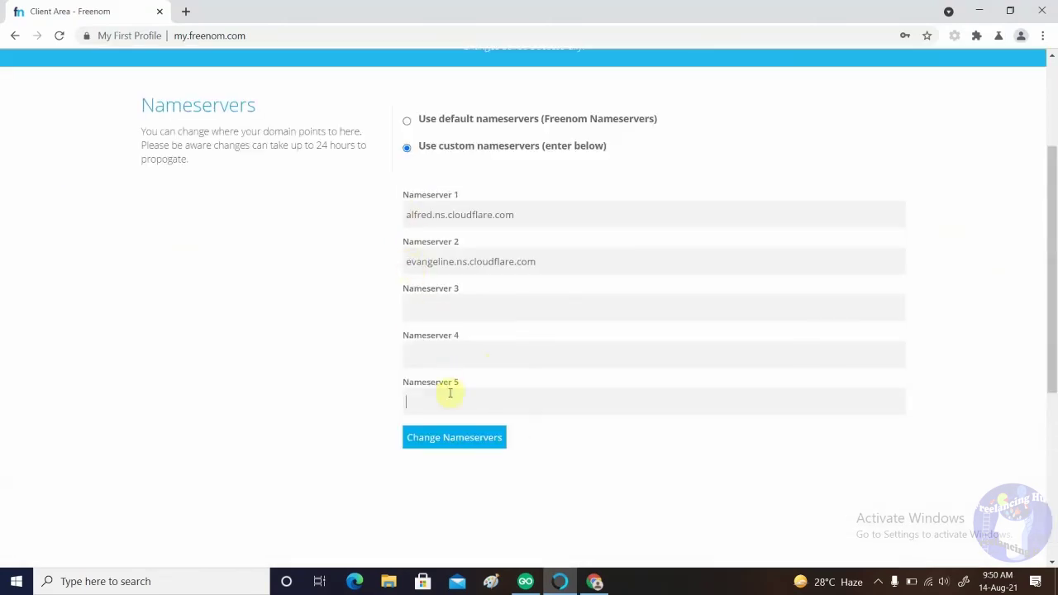
pyautogui.click(456, 440)
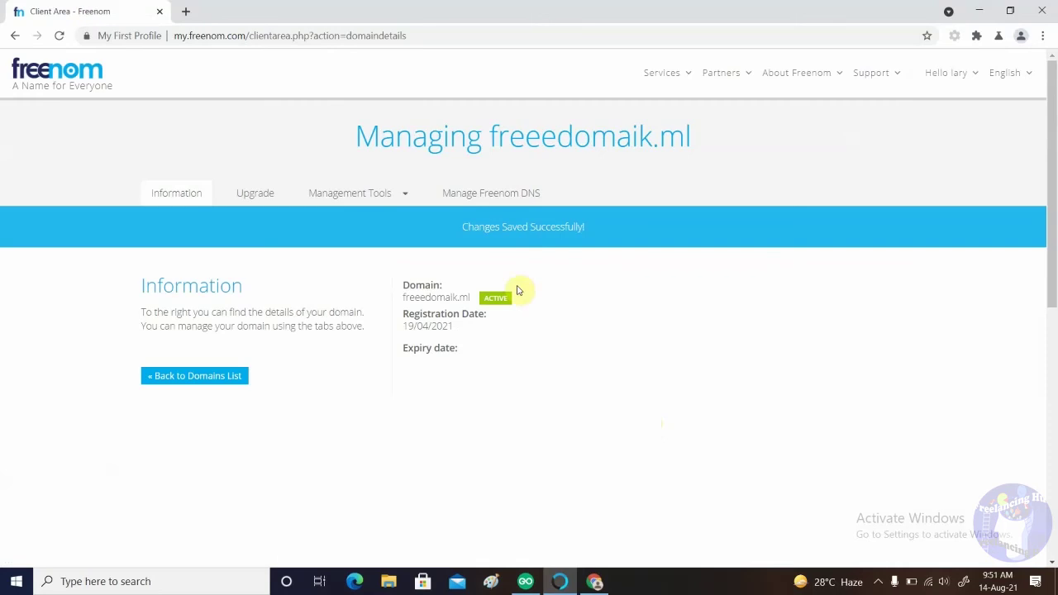
pyautogui.click(59, 35)
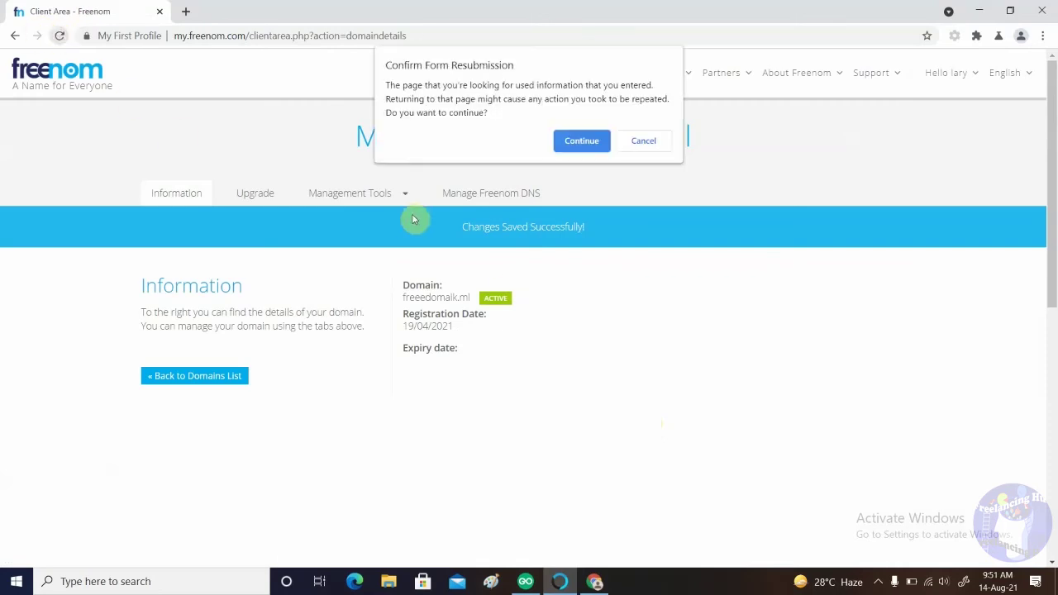
pyautogui.click(584, 149)
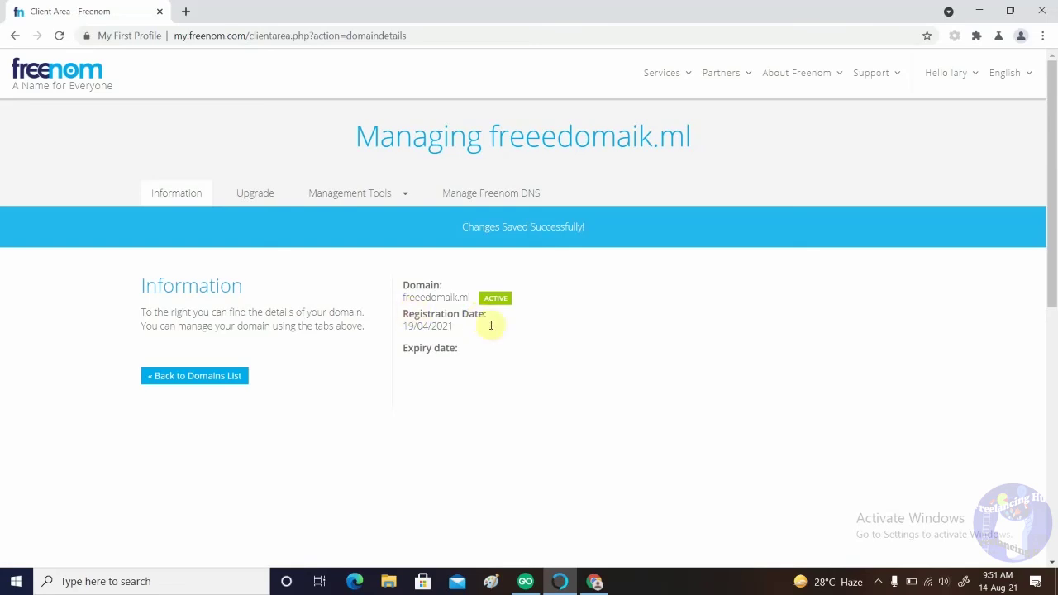
# Switch back to Cloudflare, submit the nameserver change for checking and start the Quick Start Guide
pyautogui.click(596, 581)
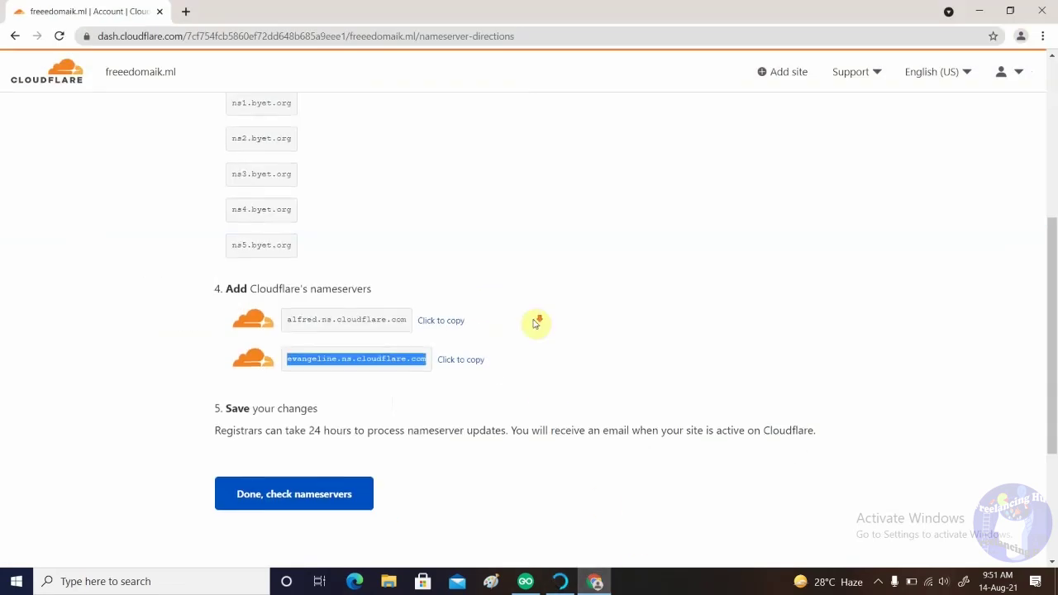
pyautogui.scroll(-3, 538, 321)
pyautogui.scroll(4, 538, 322)
pyautogui.scroll(-1, 536, 323)
pyautogui.scroll(-1, 536, 323)
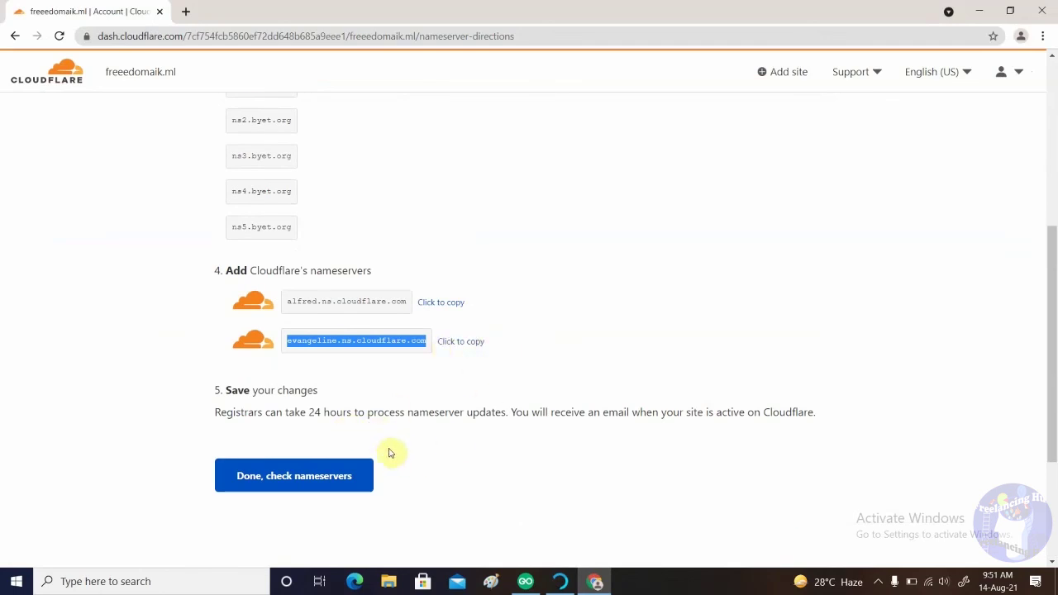
pyautogui.click(443, 443)
pyautogui.click(304, 482)
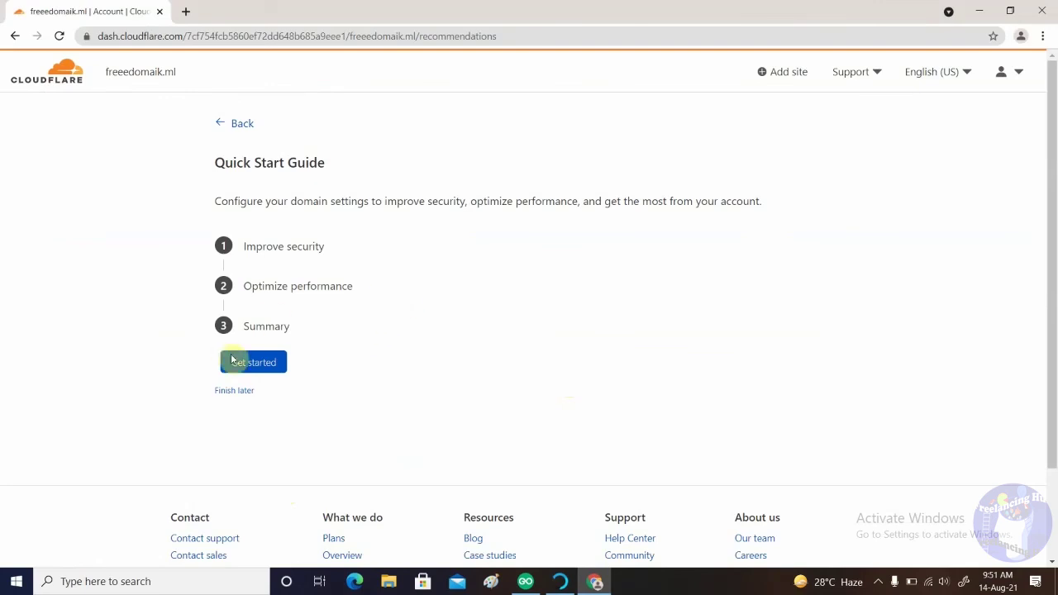
pyautogui.click(263, 363)
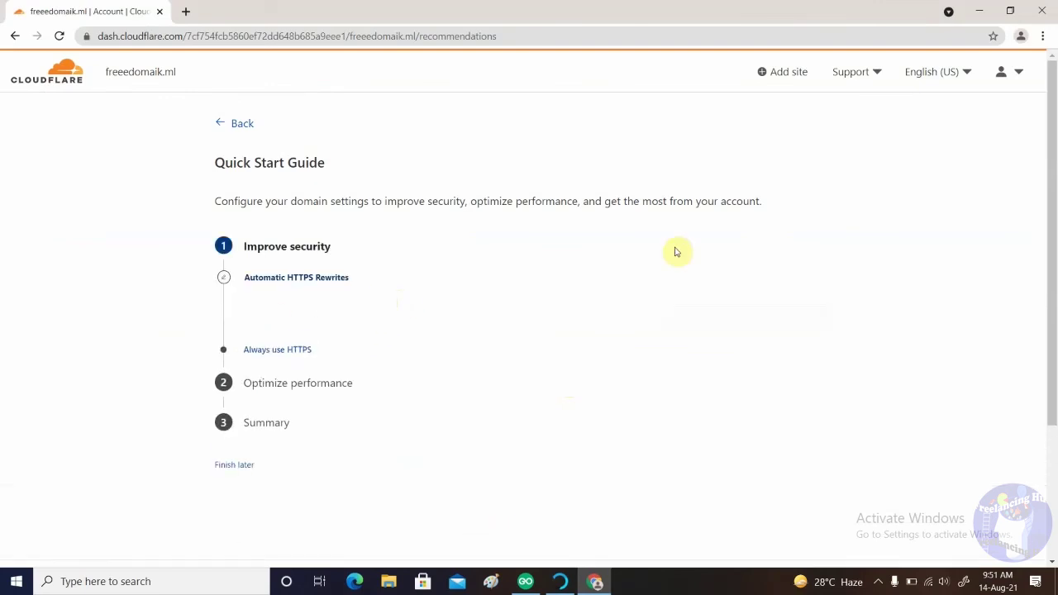
# Switch on Always Use HTTPS in the security part of the Quick Start Guide and save the setting
pyautogui.scroll(-1, 685, 240)
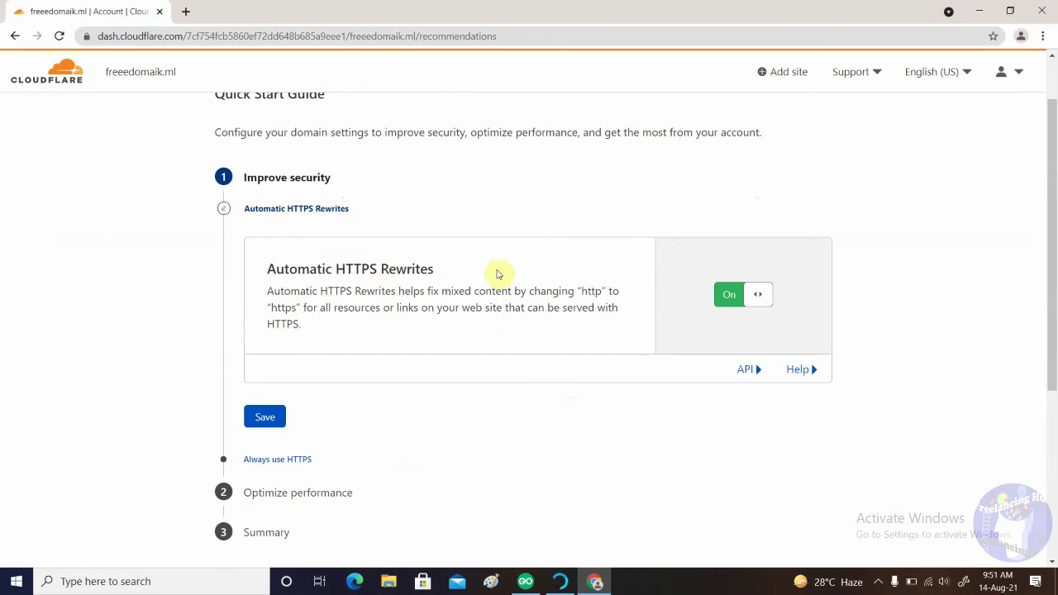
pyautogui.scroll(-1, 328, 281)
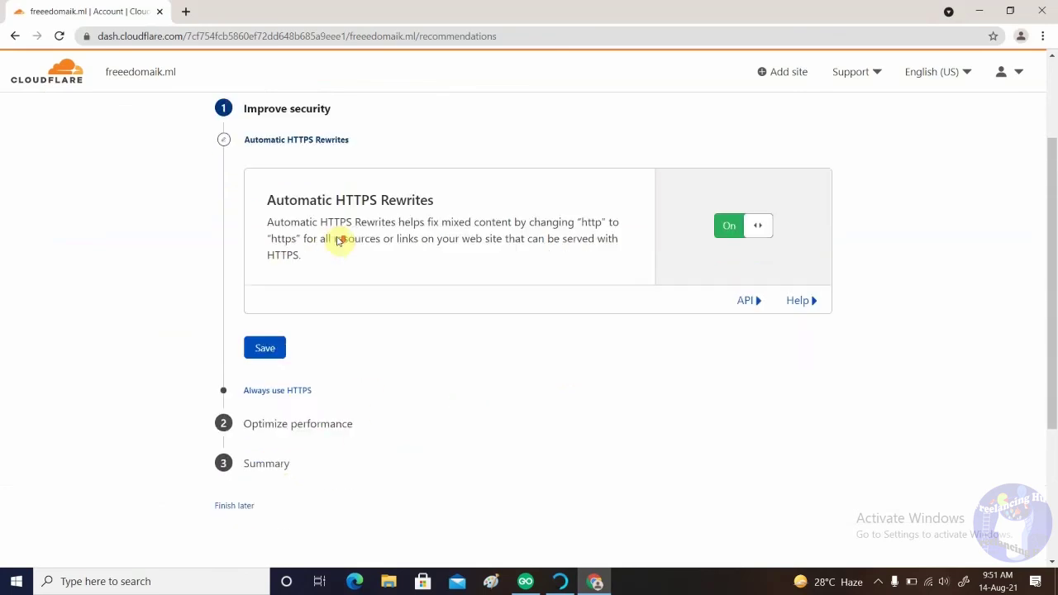
pyautogui.click(299, 391)
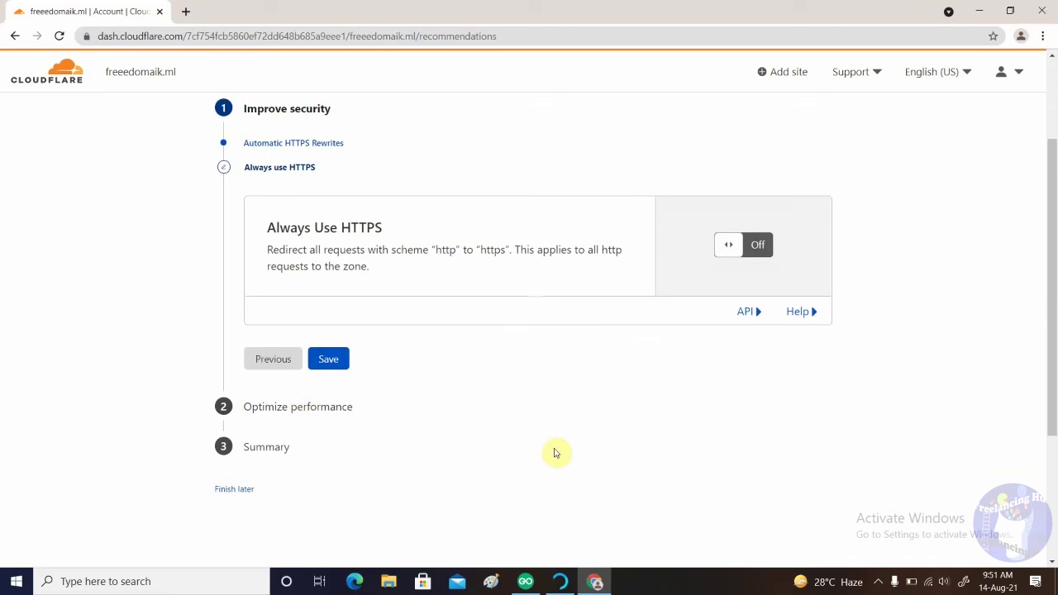
pyautogui.click(754, 247)
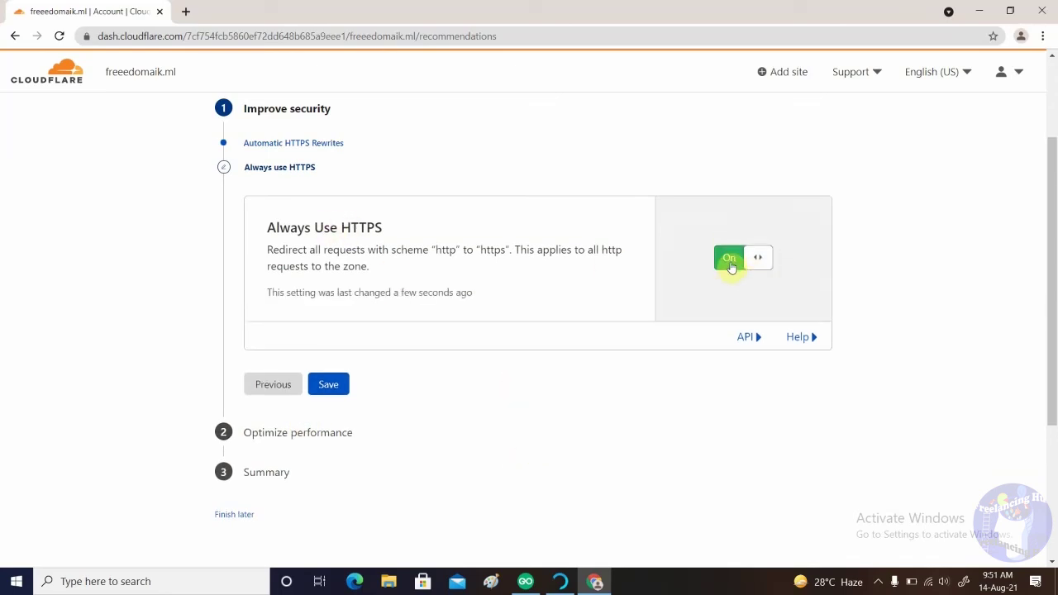
pyautogui.click(730, 266)
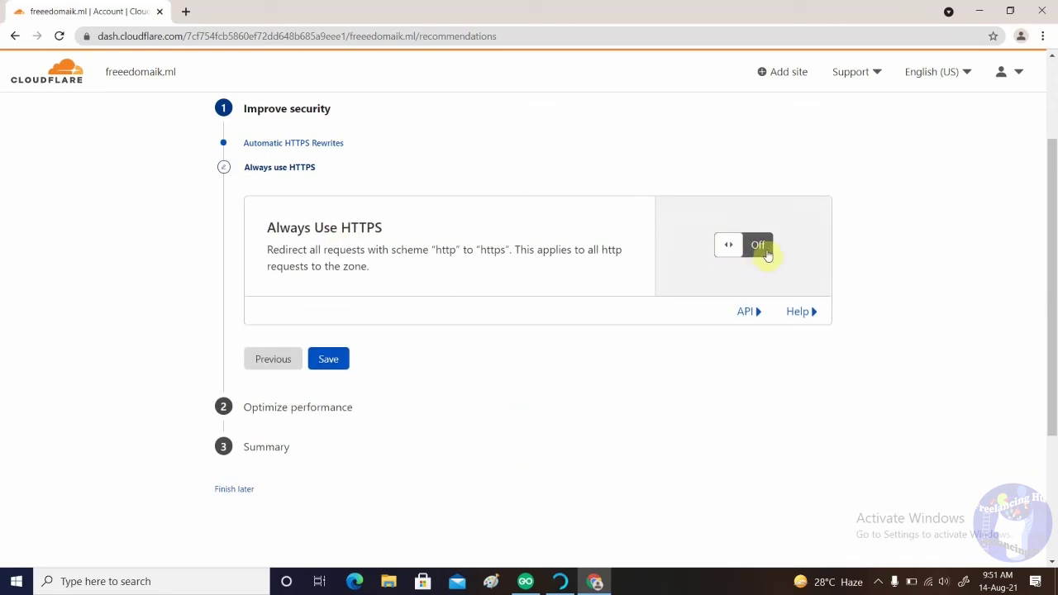
pyautogui.click(765, 252)
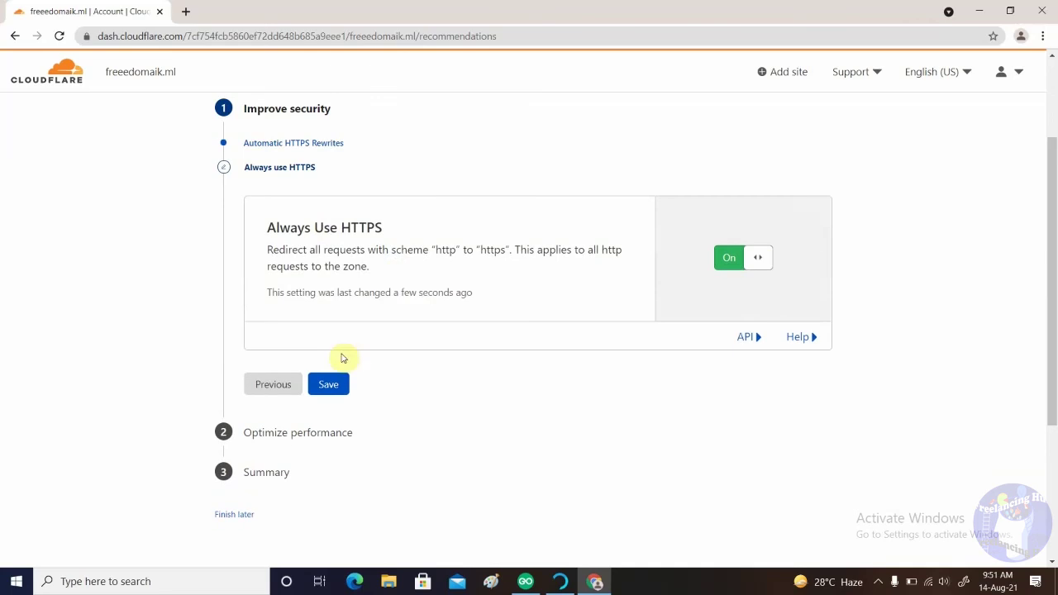
pyautogui.click(304, 142)
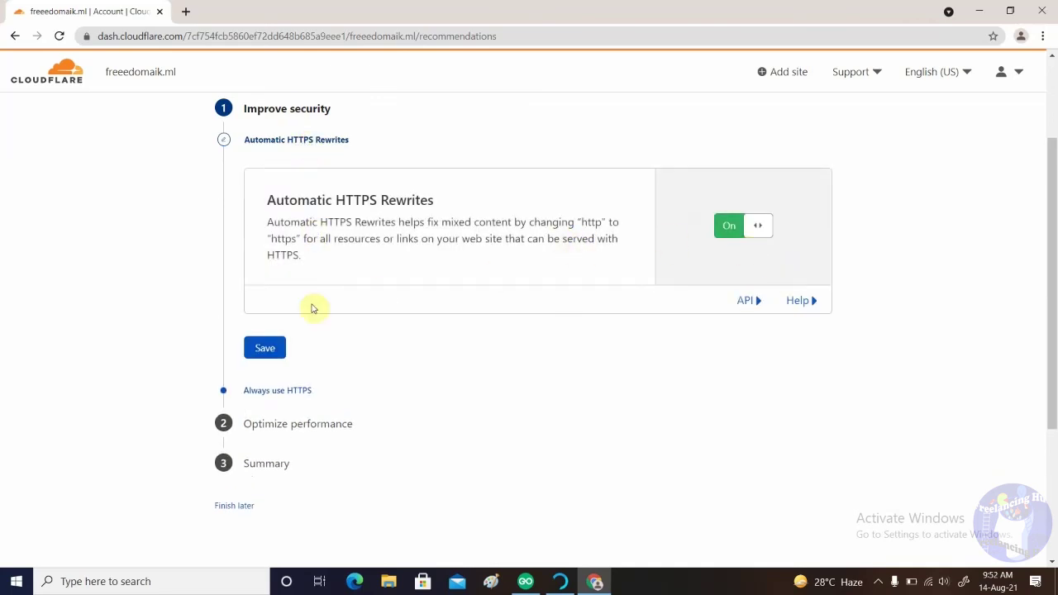
pyautogui.click(285, 392)
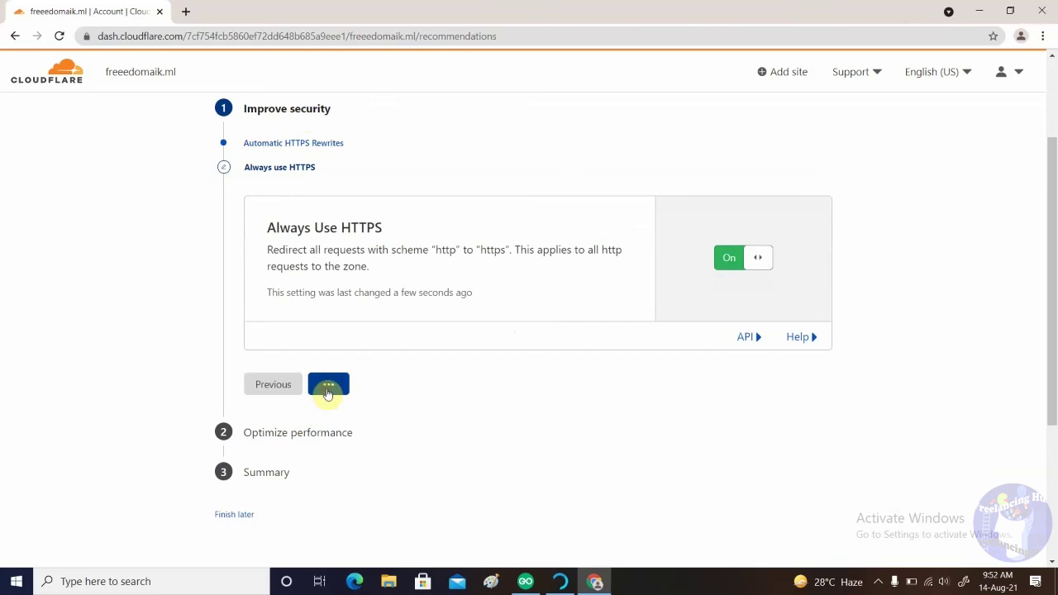
pyautogui.click(329, 386)
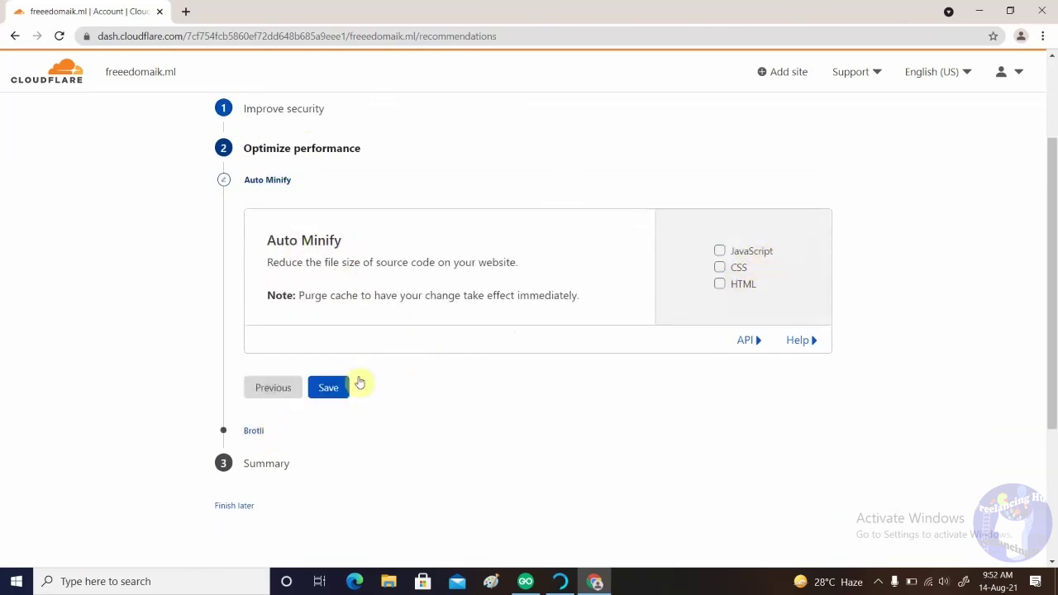
# Review the Brotli, Summary, Auto Minify and HTTPS settings of the Quick Start Guide
pyautogui.click(256, 432)
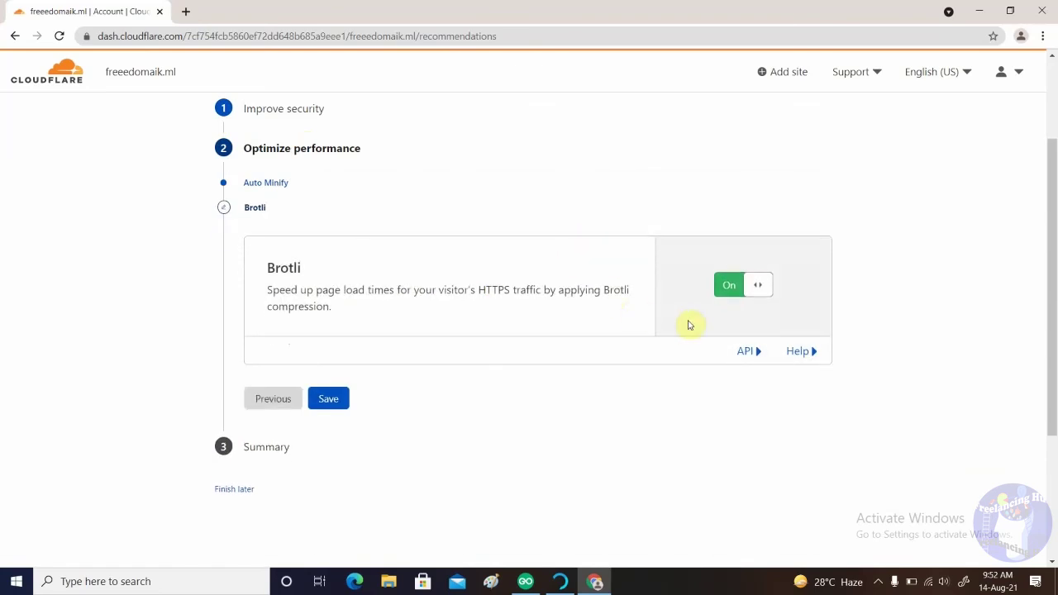
pyautogui.click(258, 447)
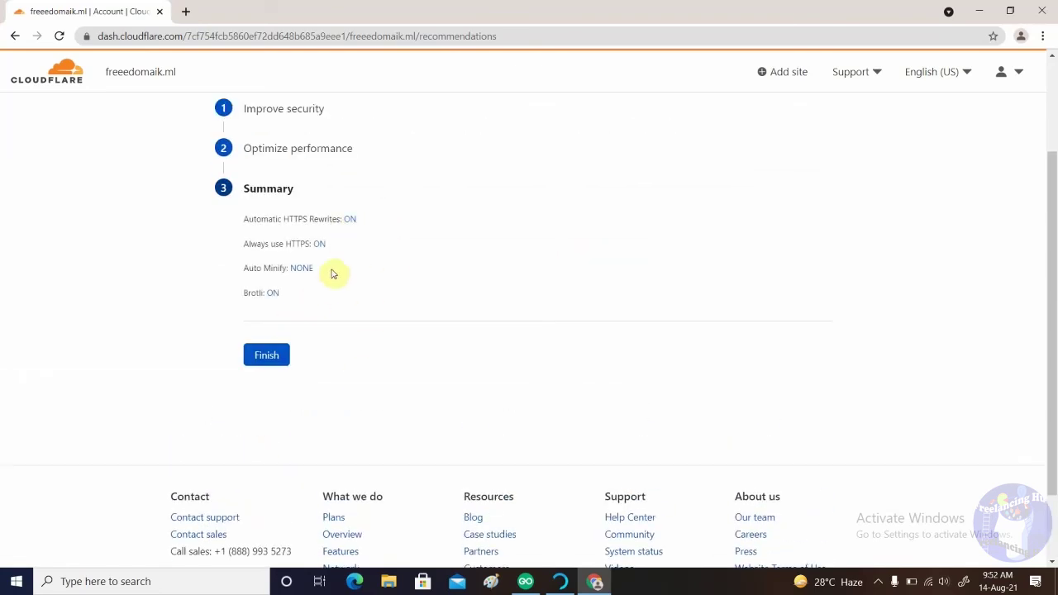
pyautogui.click(312, 163)
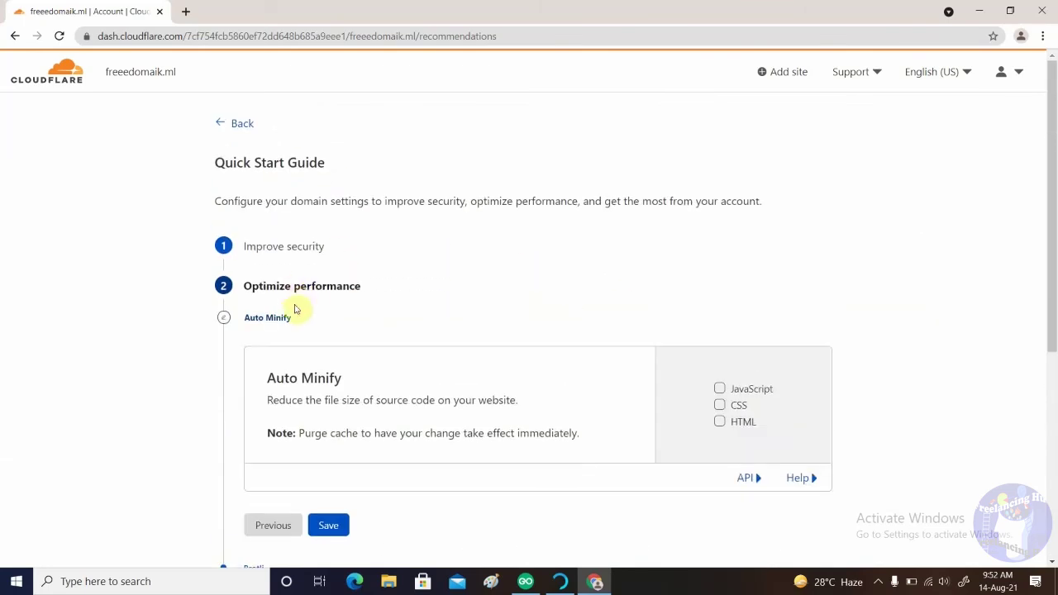
pyautogui.click(290, 246)
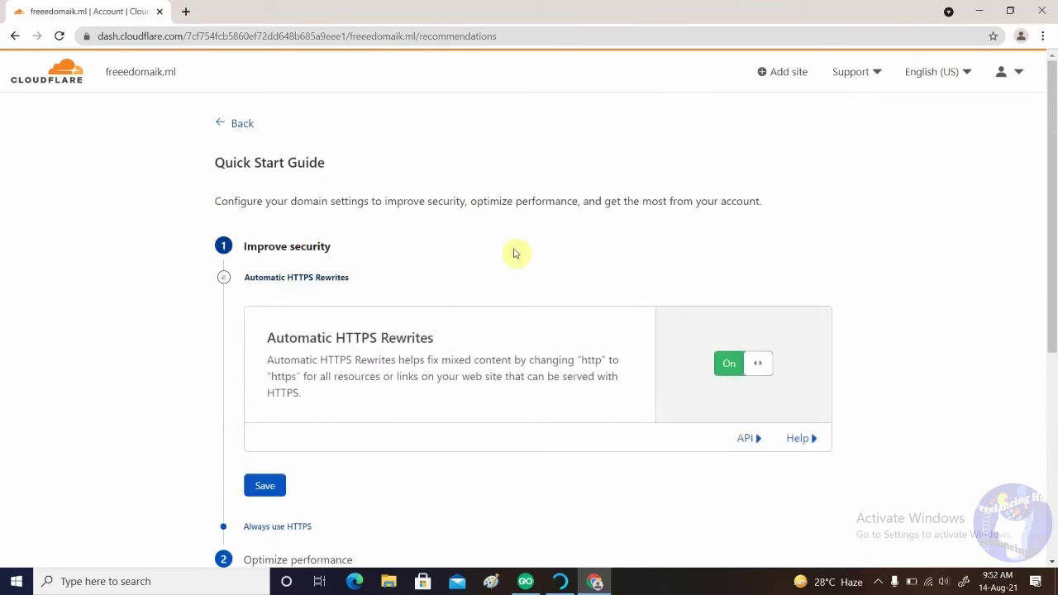
pyautogui.scroll(-2, 541, 238)
pyautogui.click(286, 391)
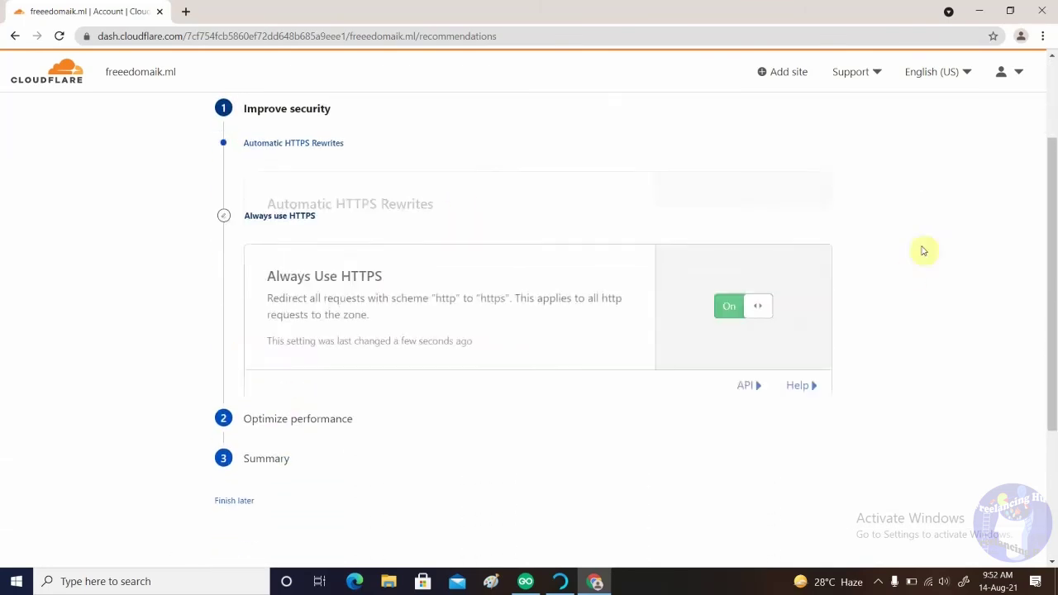
# Go to the Brotli setting under Optimize performance, save it and finish the Quick Start Guide
pyautogui.click(278, 434)
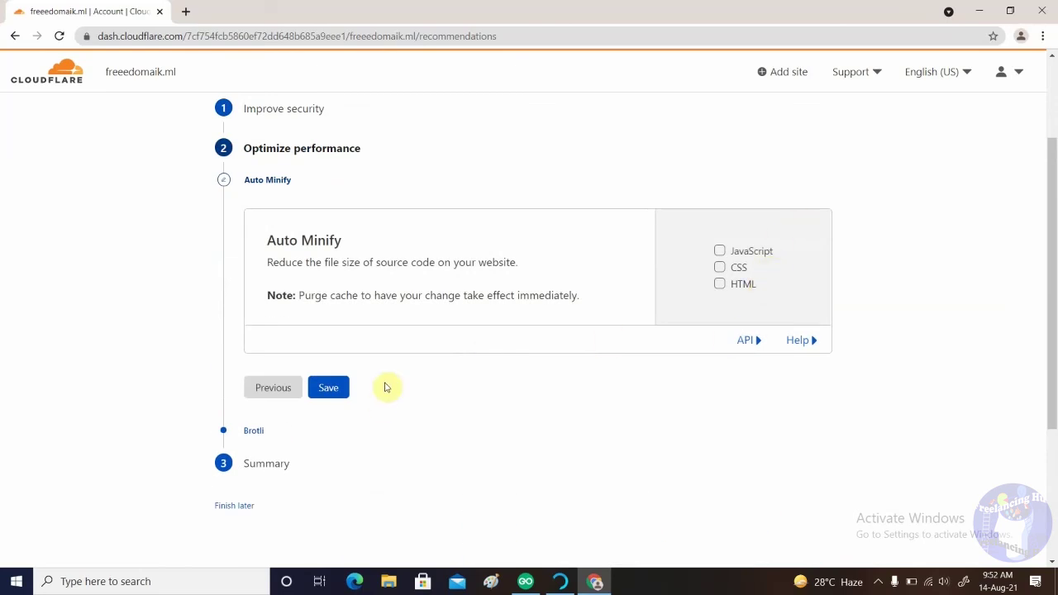
pyautogui.scroll(-2, 389, 385)
pyautogui.click(253, 293)
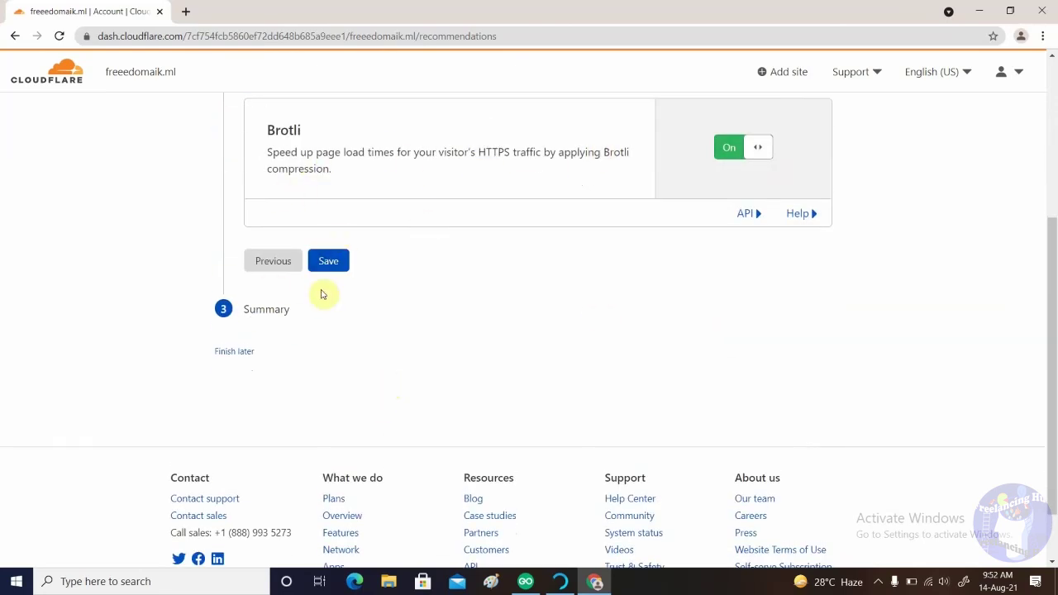
pyautogui.click(328, 261)
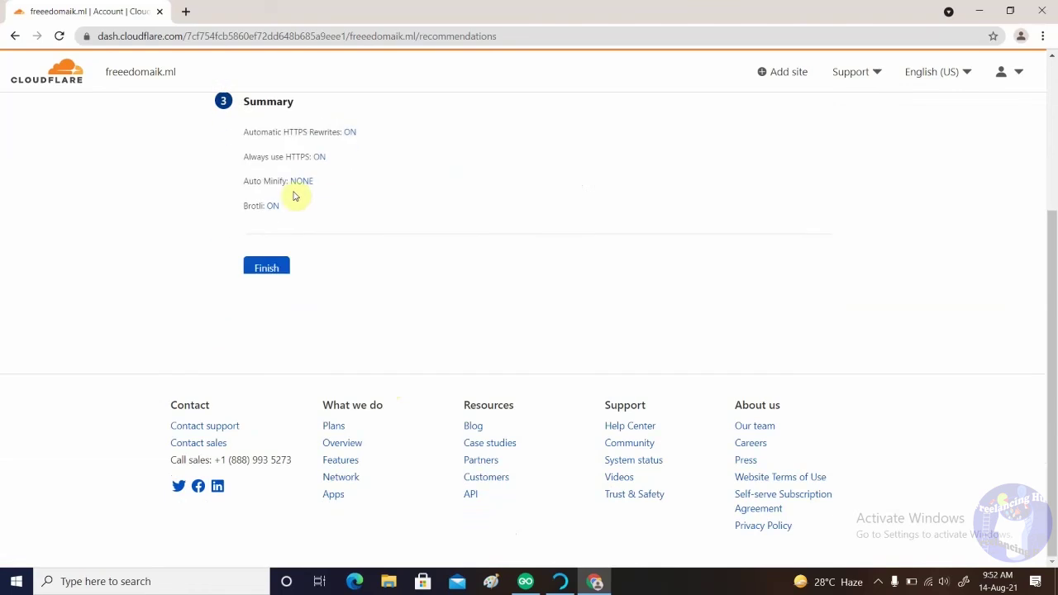
pyautogui.click(261, 268)
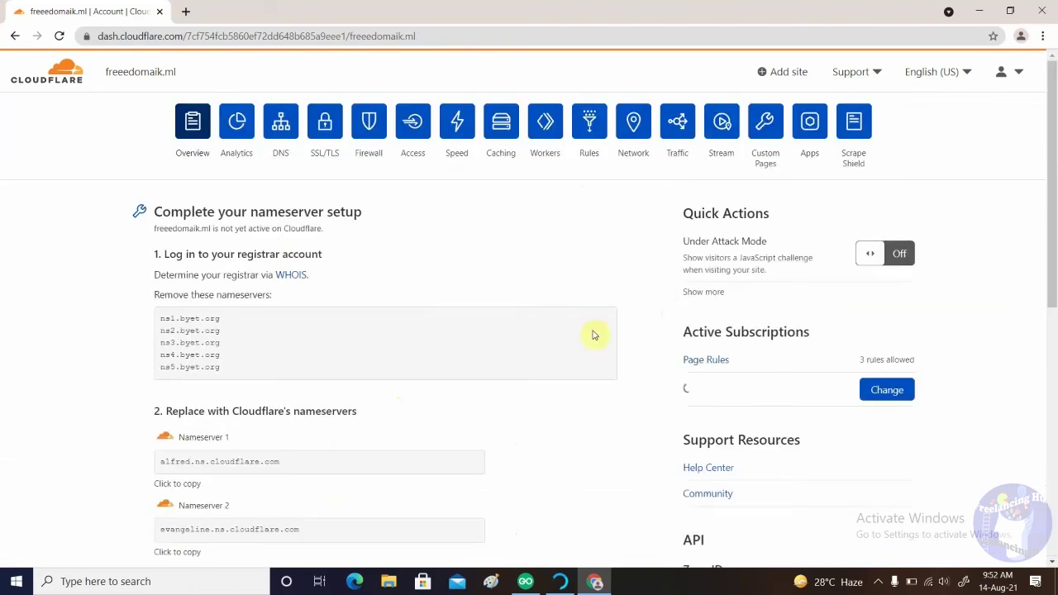
# Look through the domain's overview page and reload it to check whether the nameserver setup is active
pyautogui.scroll(-4, 496, 312)
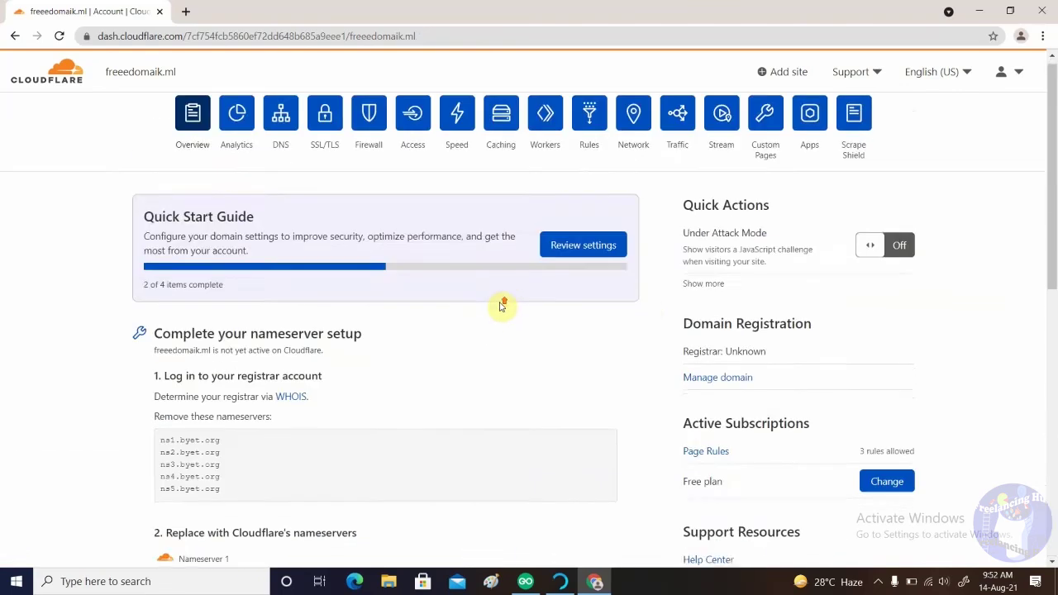
pyautogui.scroll(-6, 501, 302)
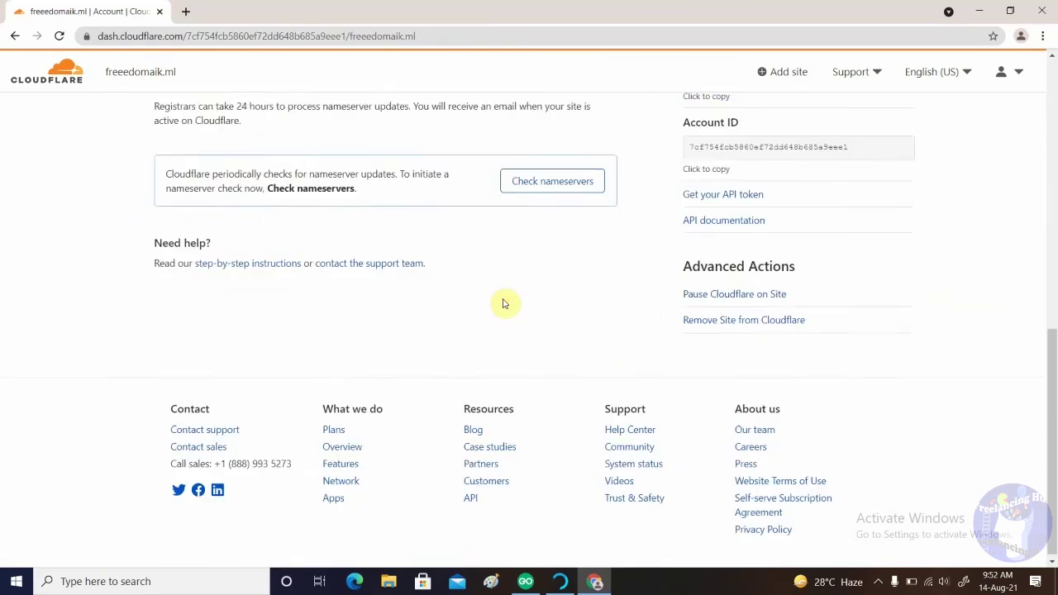
pyautogui.scroll(3, 504, 303)
pyautogui.scroll(5, 510, 299)
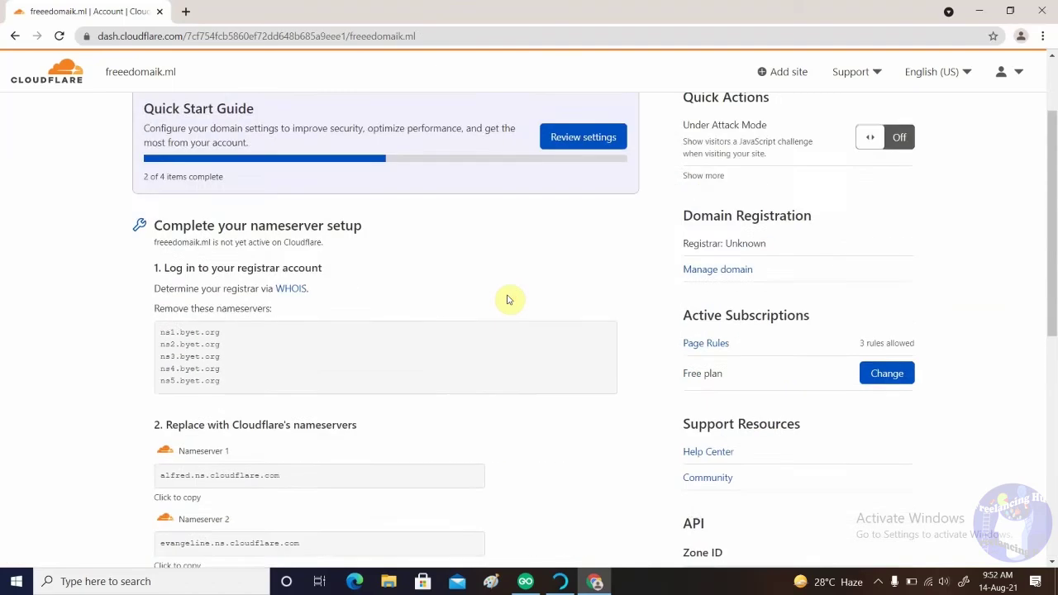
pyautogui.click(59, 35)
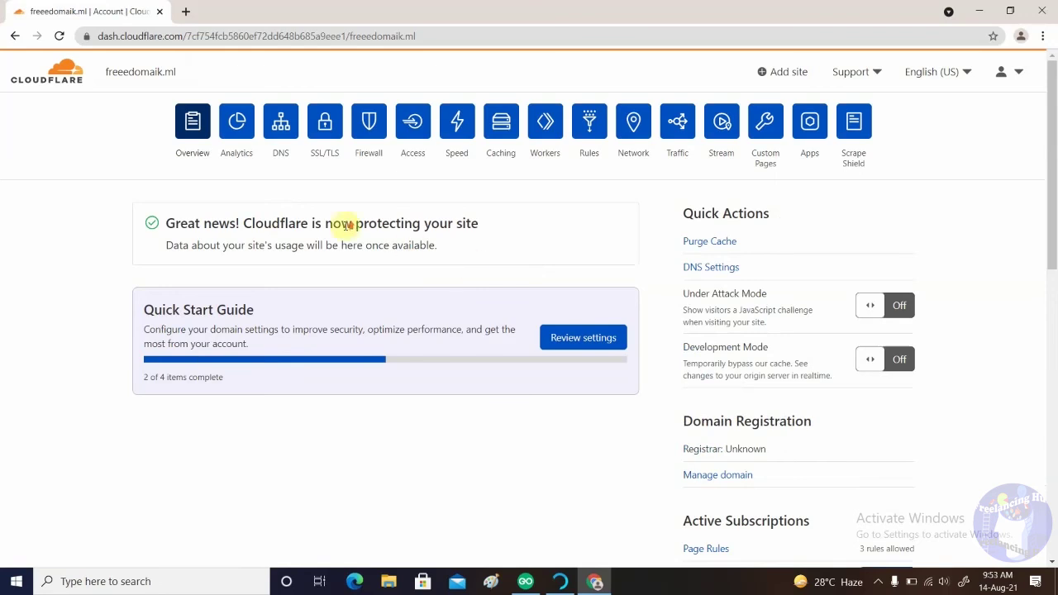
pyautogui.scroll(-1, 349, 229)
pyautogui.scroll(1, 351, 227)
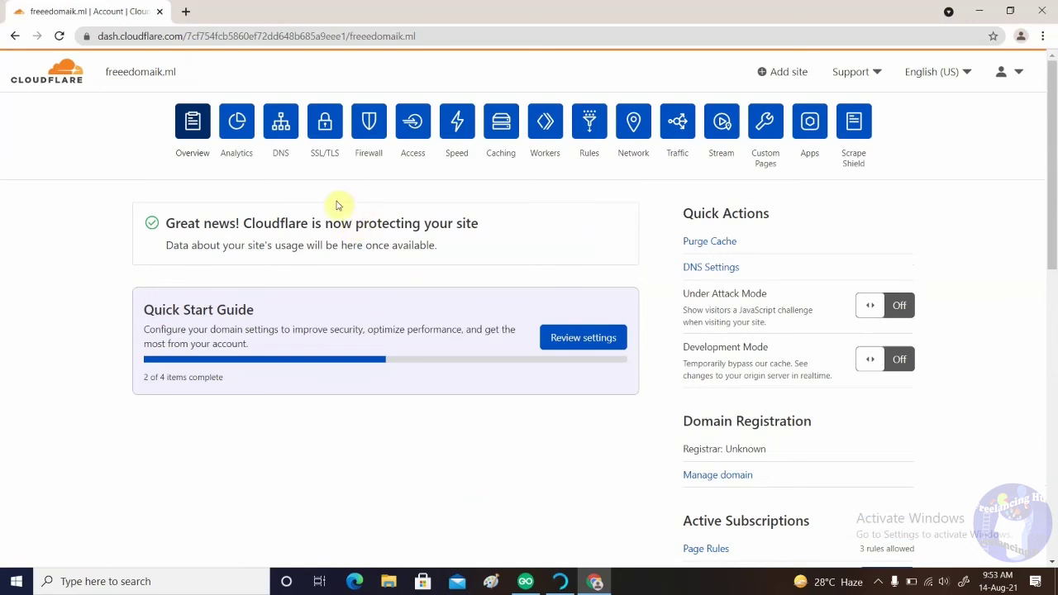
pyautogui.click(186, 11)
pyautogui.write('evangeline.ns.cloudflare.com')
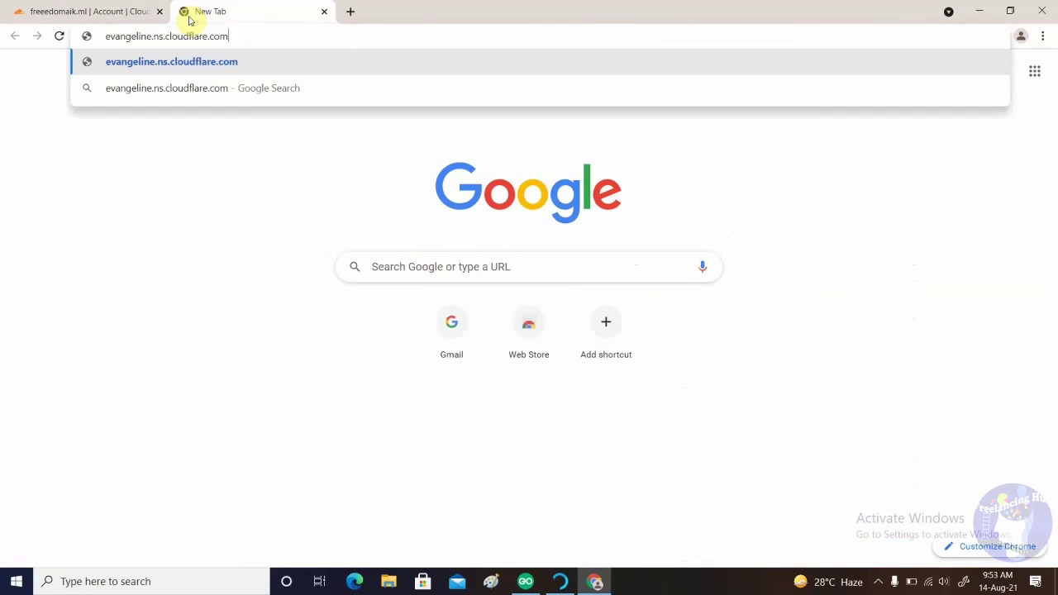
pyautogui.click(322, 12)
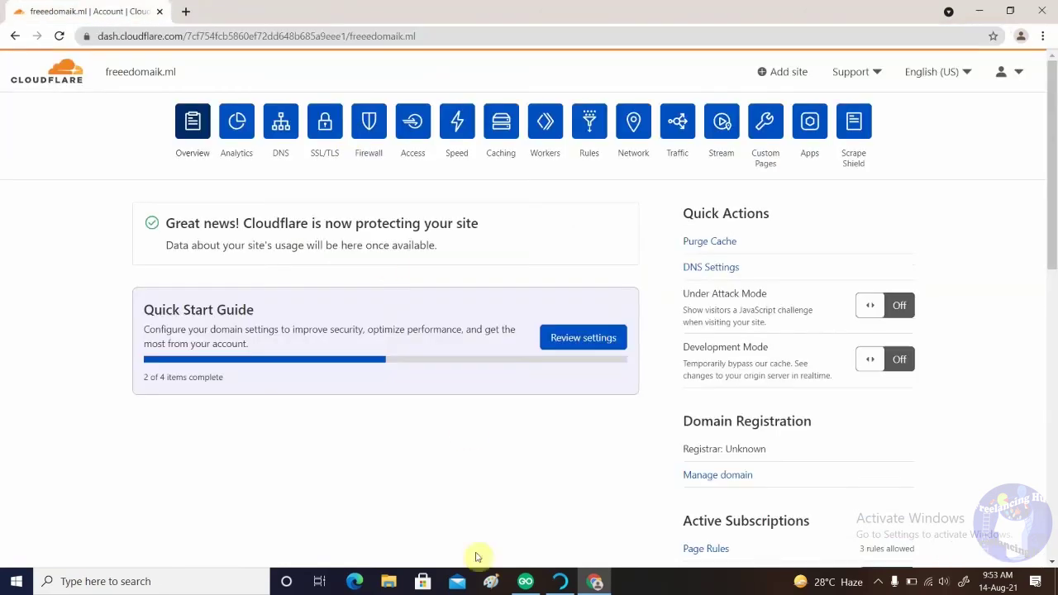
# Switch to the Freenom window and copy the domain name freeedomaik.ml from the page heading
pyautogui.click(560, 581)
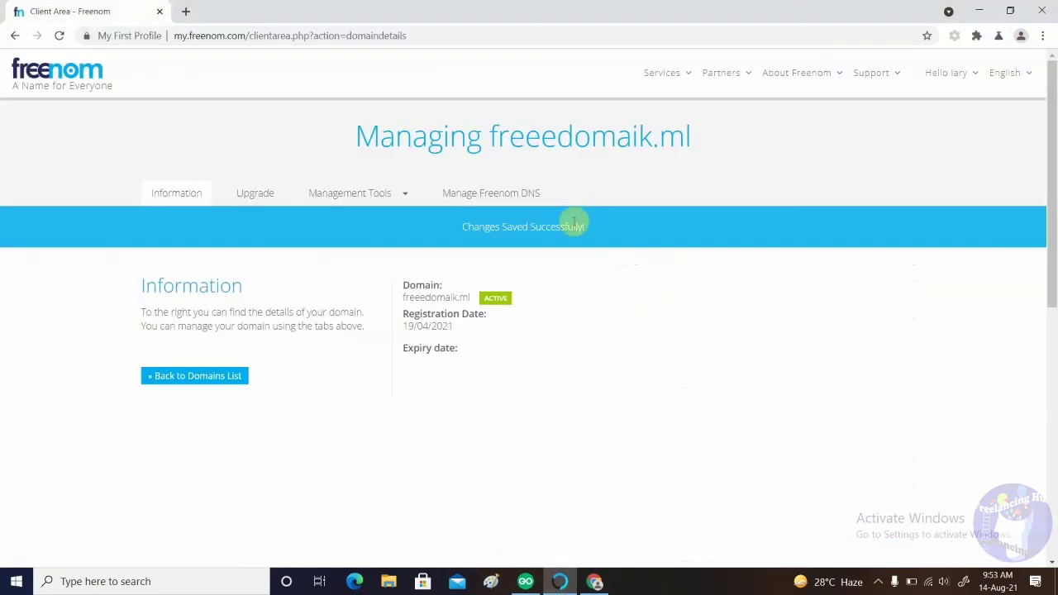
pyautogui.tripleClick(567, 136)
pyautogui.click(529, 136)
pyautogui.moveTo(490, 139); pyautogui.dragTo(702, 156)
pyautogui.hotkey('ctrl', 'c')
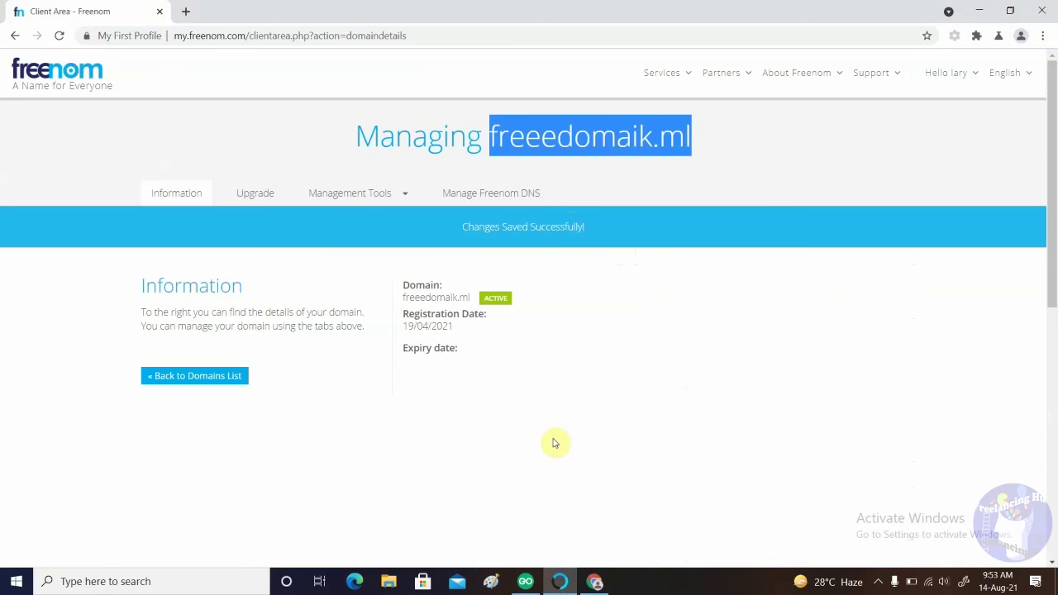
# Switch back to the Cloudflare window and open the copied domain freeedomaik.ml in a new browser tab
pyautogui.click(594, 580)
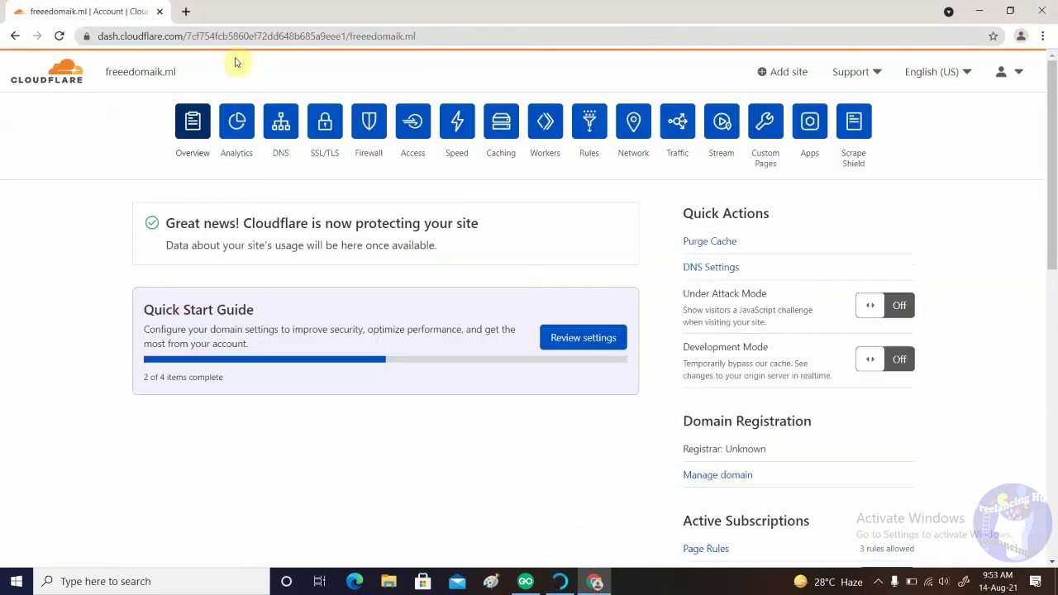
pyautogui.click(185, 12)
pyautogui.hotkey('ctrl', 'v')
pyautogui.click(490, 68)
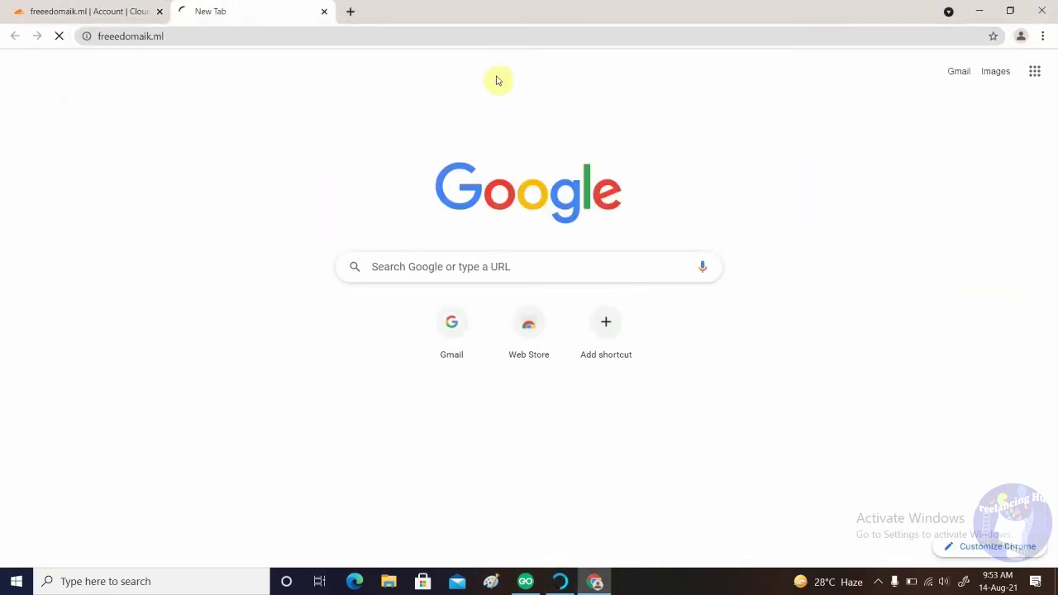
# Examine the opened site's address and its connection security indicator, and return to the Cloudflare overview of the domain
pyautogui.click(313, 33)
pyautogui.click(315, 33)
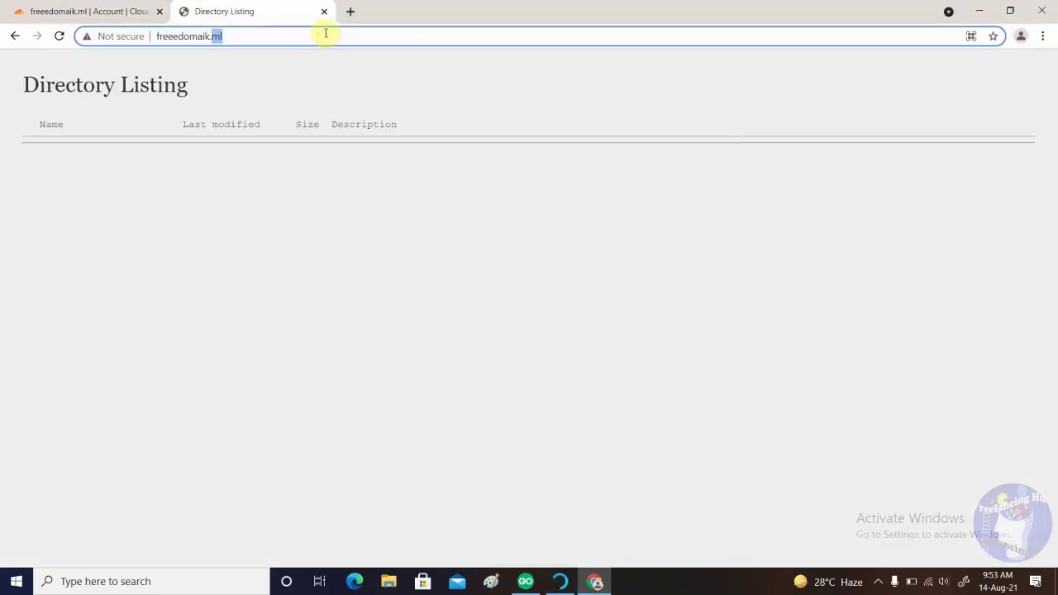
pyautogui.click(272, 36)
pyautogui.click(145, 108)
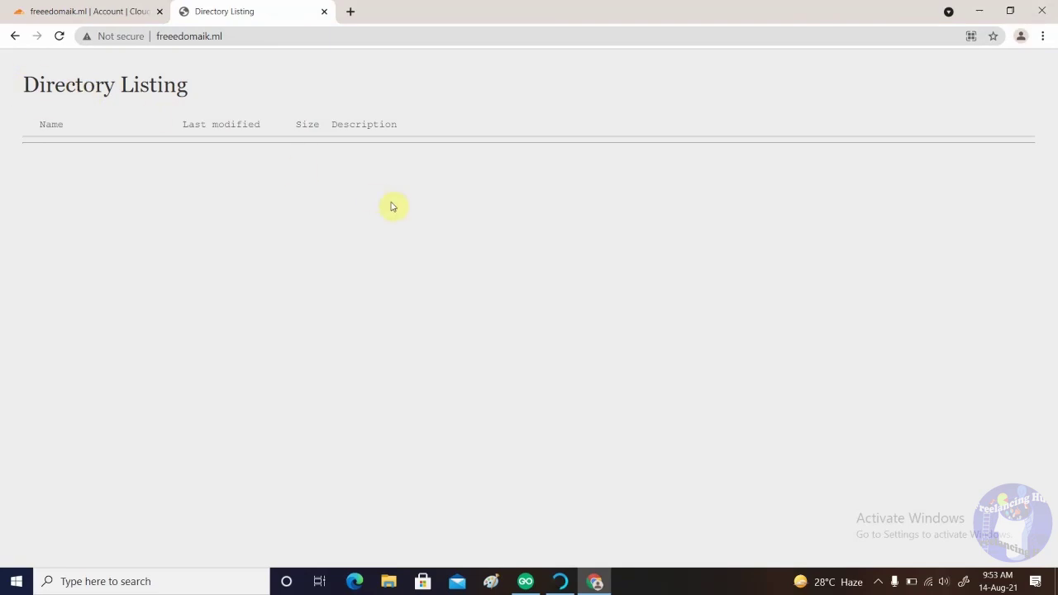
pyautogui.click(255, 33)
pyautogui.click(266, 33)
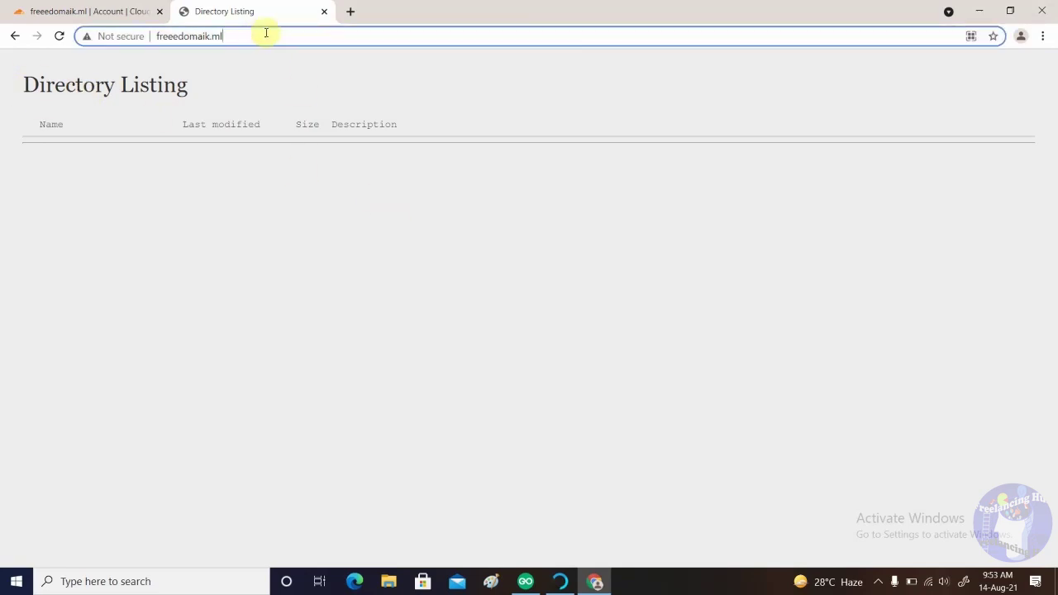
pyautogui.tripleClick(265, 33)
pyautogui.click(265, 32)
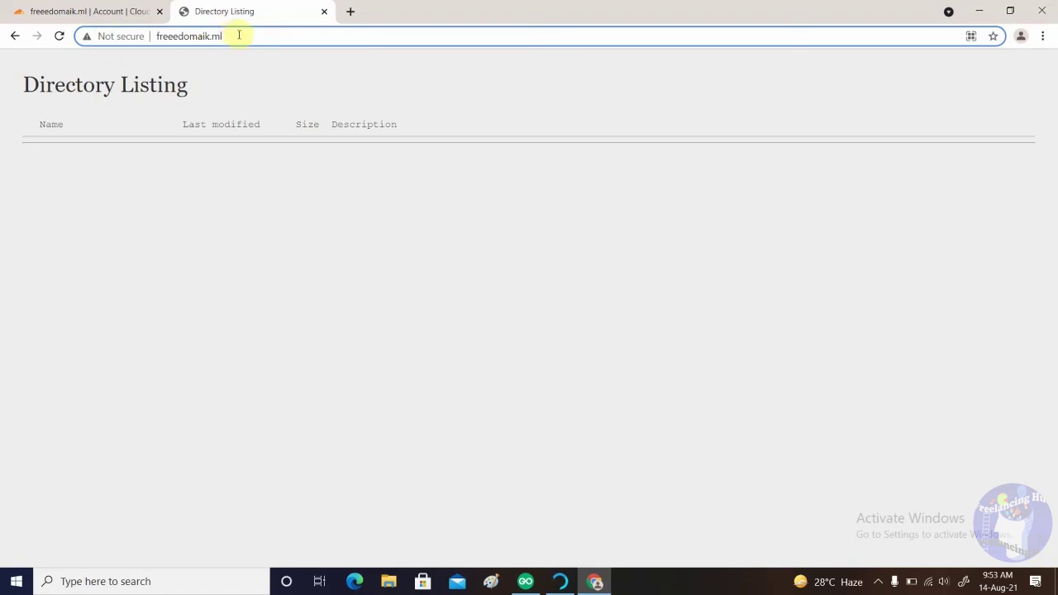
pyautogui.click(155, 36)
pyautogui.click(83, 8)
pyautogui.click(227, 8)
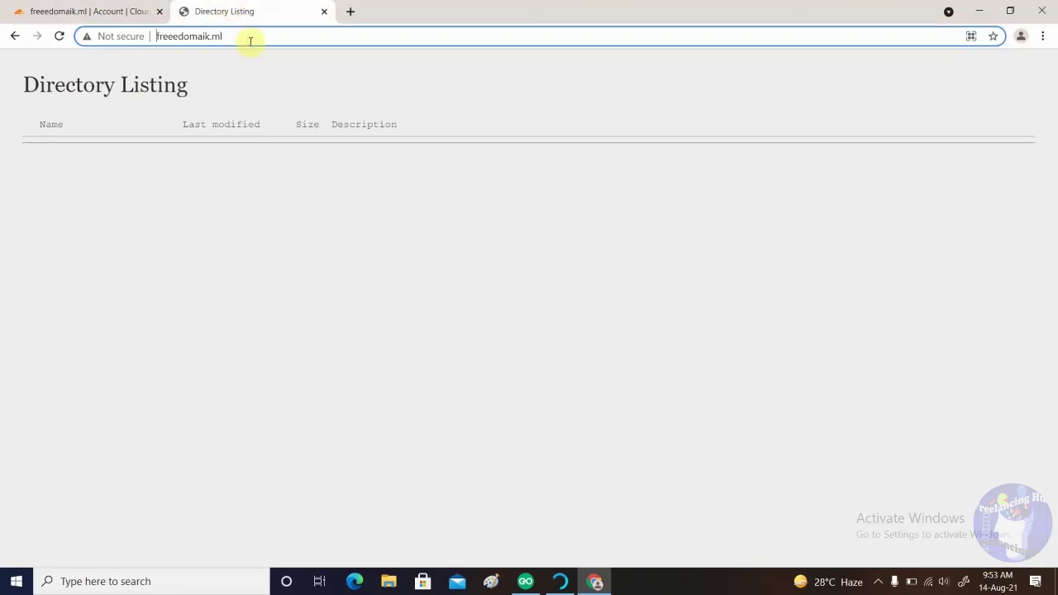
pyautogui.click(86, 6)
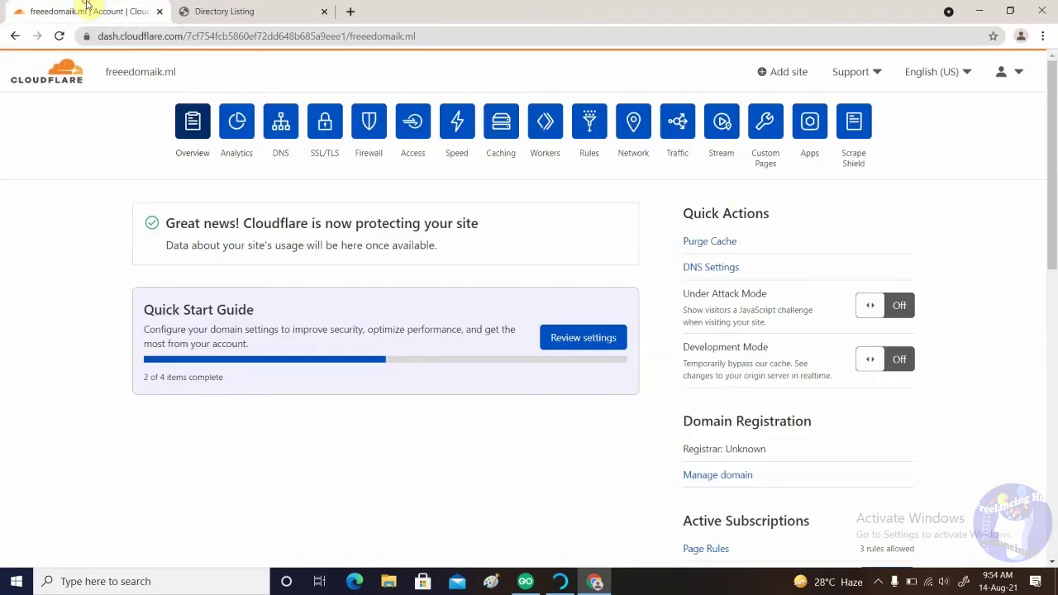
# Return to the opened freeedomaik.ml site and inspect its full address and connection security indicator
pyautogui.click(217, 9)
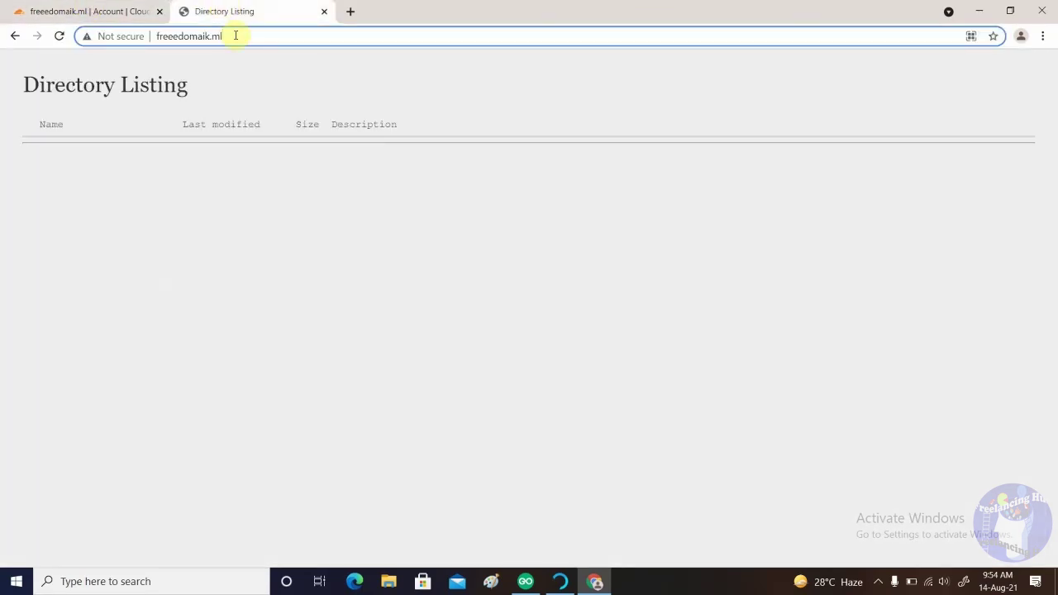
pyautogui.click(236, 36)
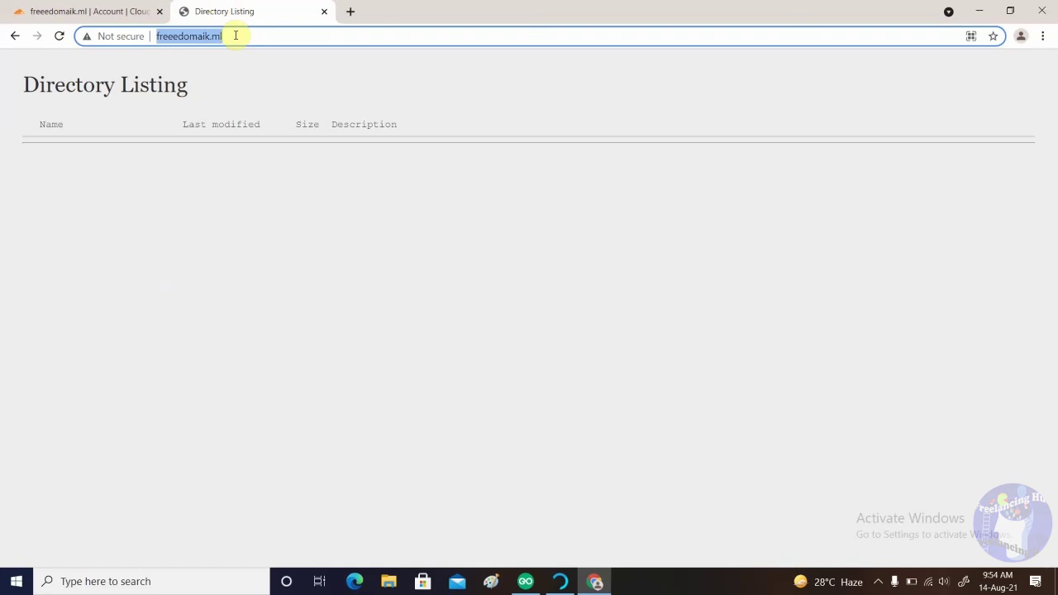
pyautogui.tripleClick(236, 35)
pyautogui.doubleClick(235, 36)
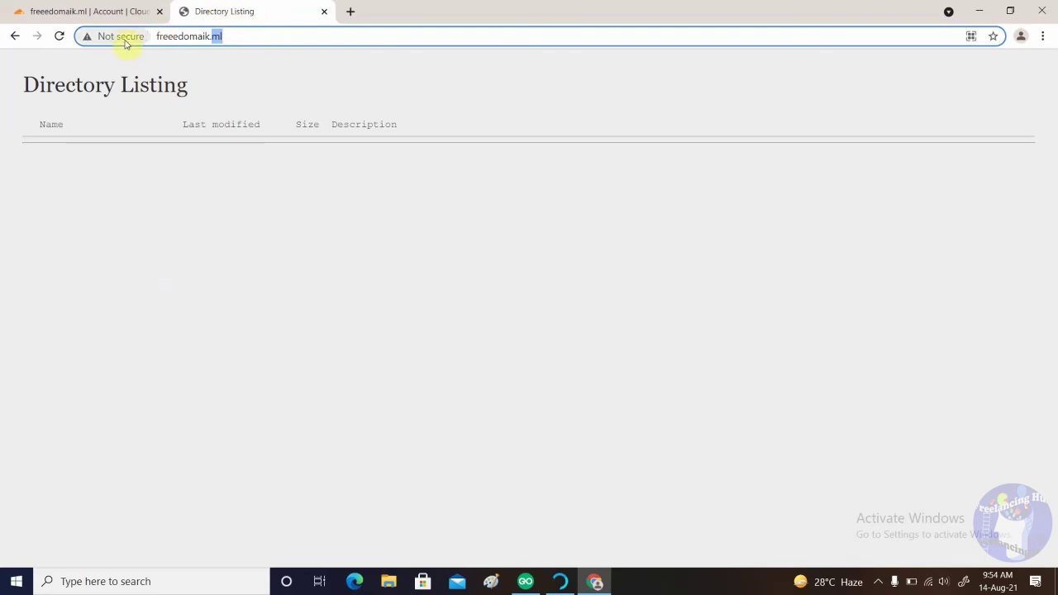
pyautogui.click(341, 42)
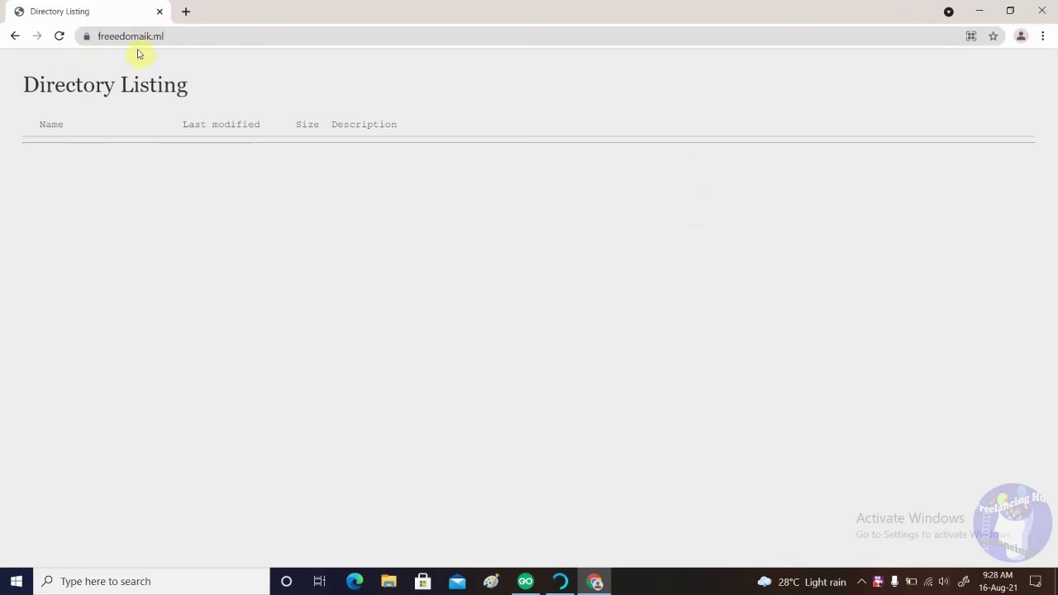
# Reload freeedomaik.ml, check its full address for HTTPS, and view and dismiss the connection security details
pyautogui.click(59, 35)
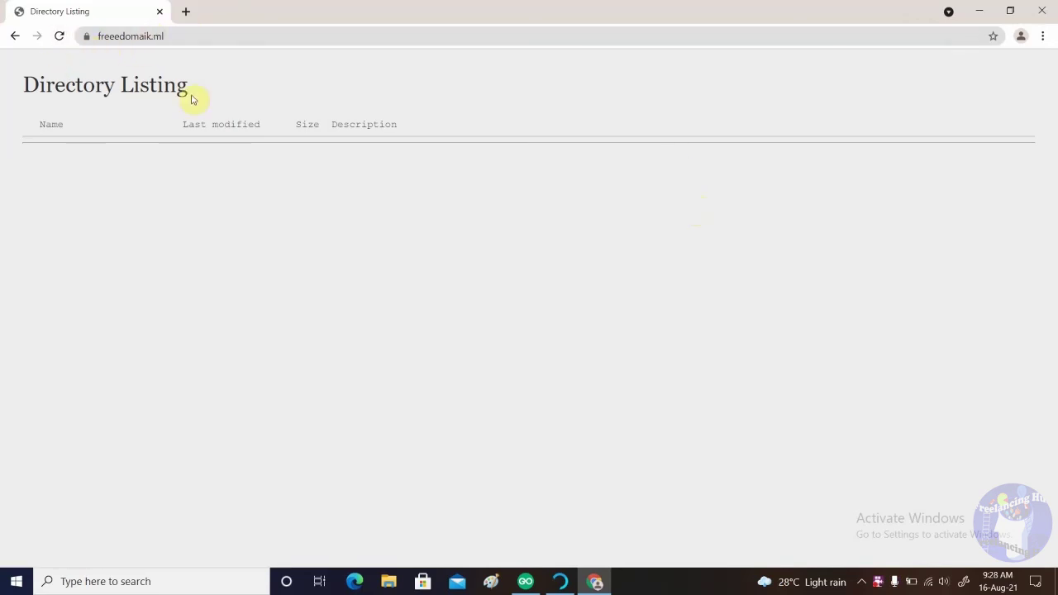
pyautogui.click(185, 35)
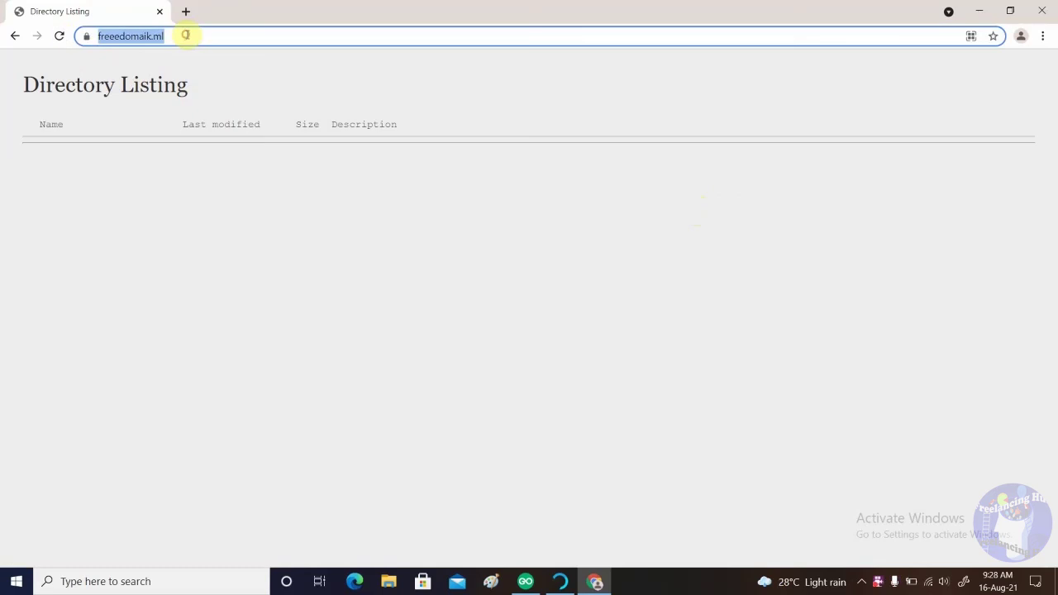
pyautogui.doubleClick(186, 35)
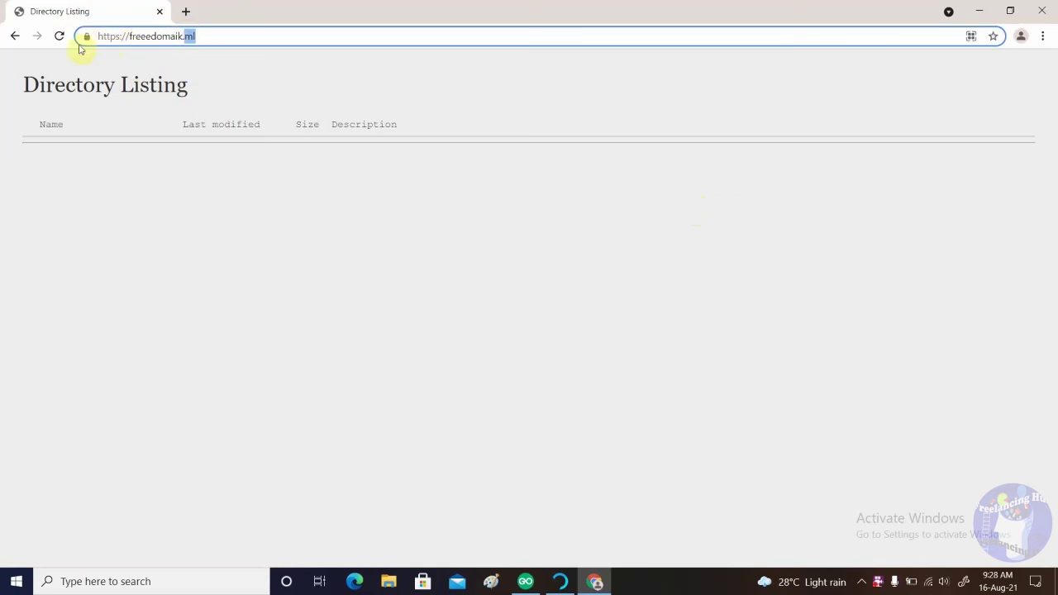
pyautogui.click(86, 36)
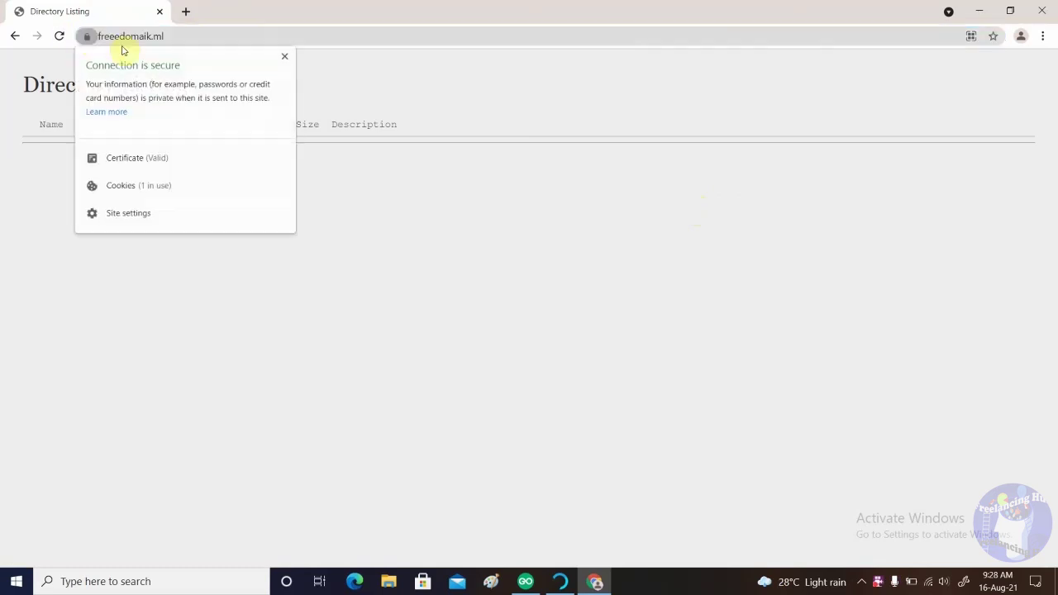
pyautogui.click(284, 57)
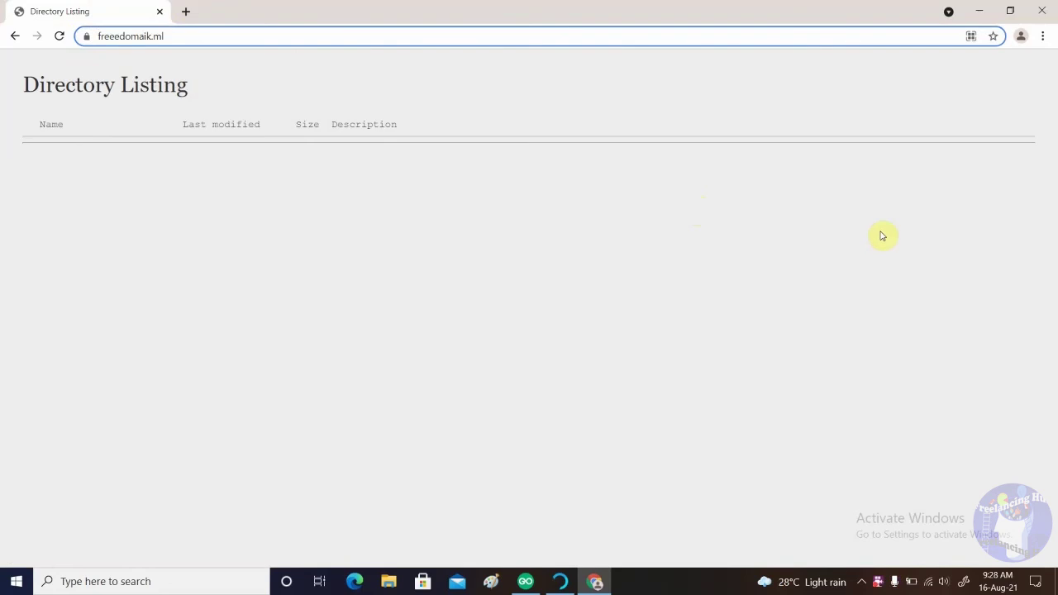
# Switch to the Freenom window and open the nameserver settings of freeedomaik.ml to review the custom nameservers
pyautogui.click(567, 583)
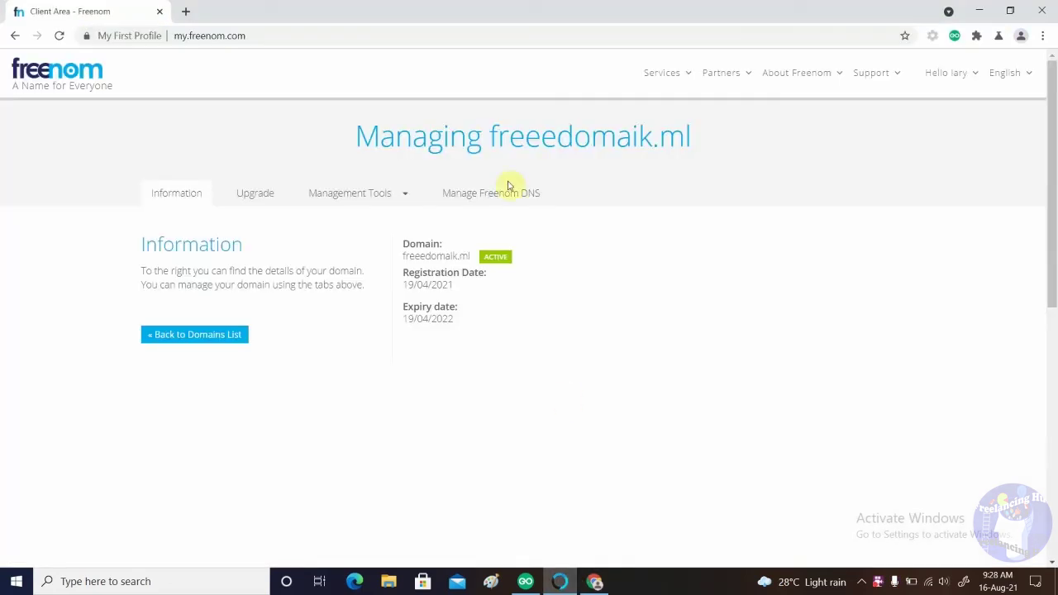
pyautogui.click(341, 204)
pyautogui.click(342, 221)
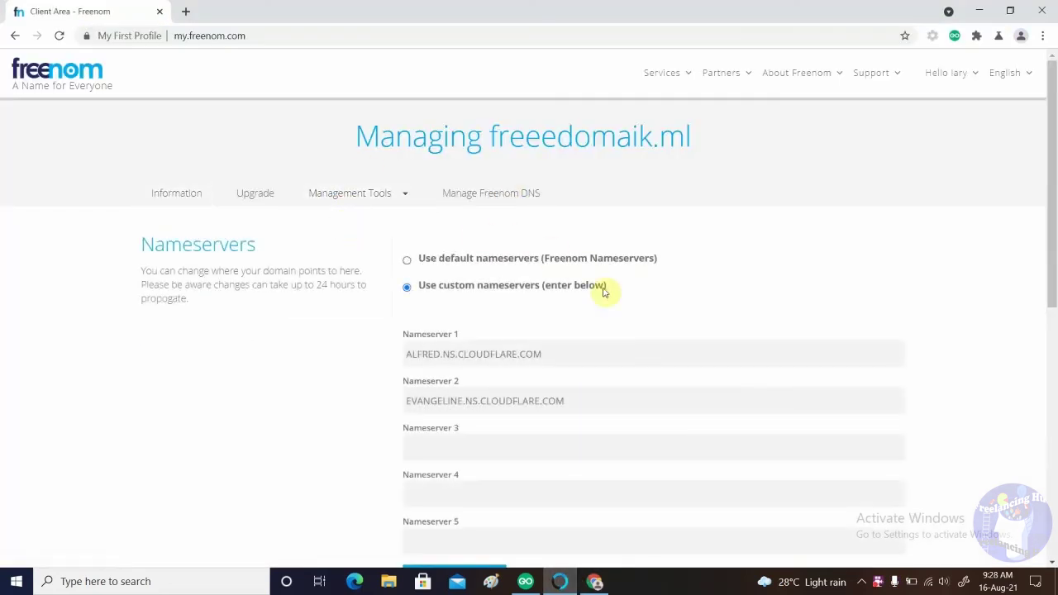
pyautogui.scroll(-1, 578, 285)
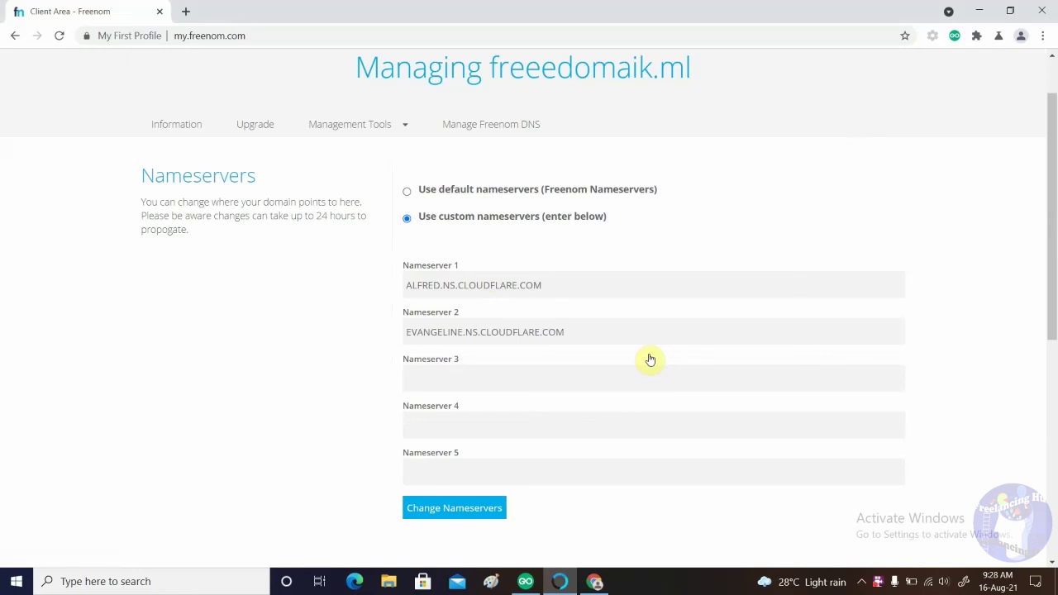